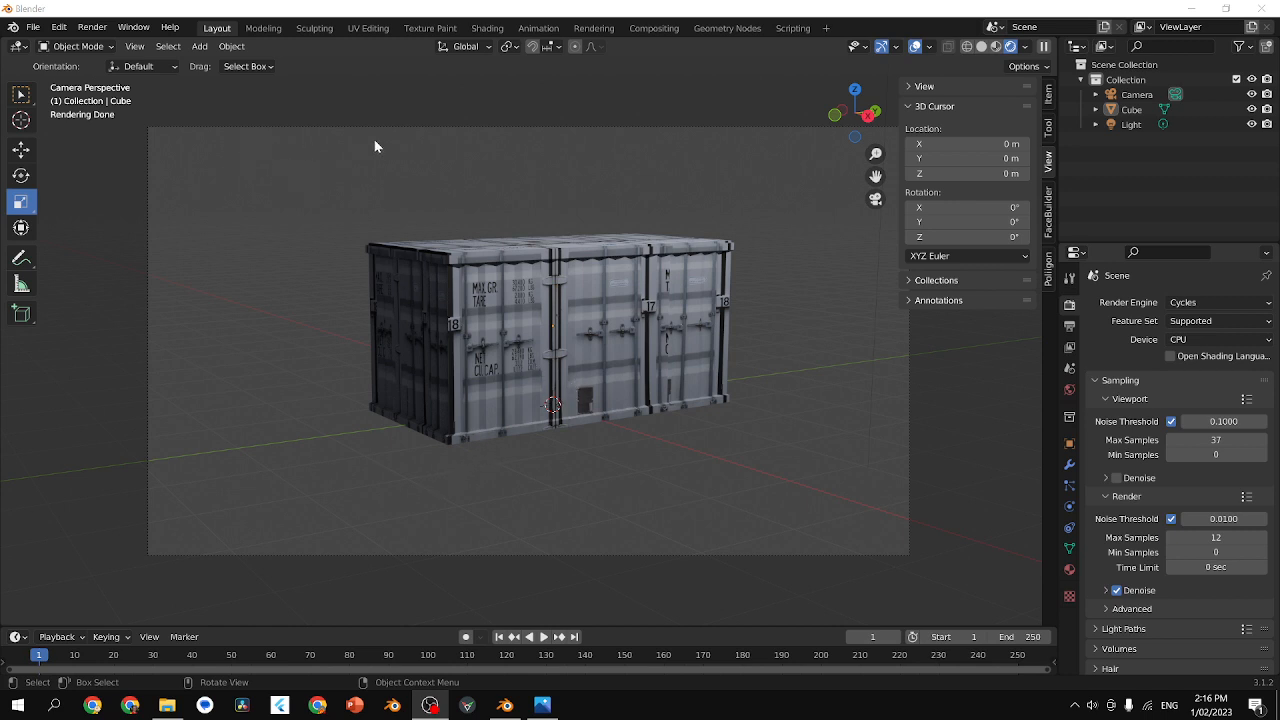
Add a plane mesh under the shipping container and scale it up into a large ground surface extending well beyond it.
left_click(199, 48)
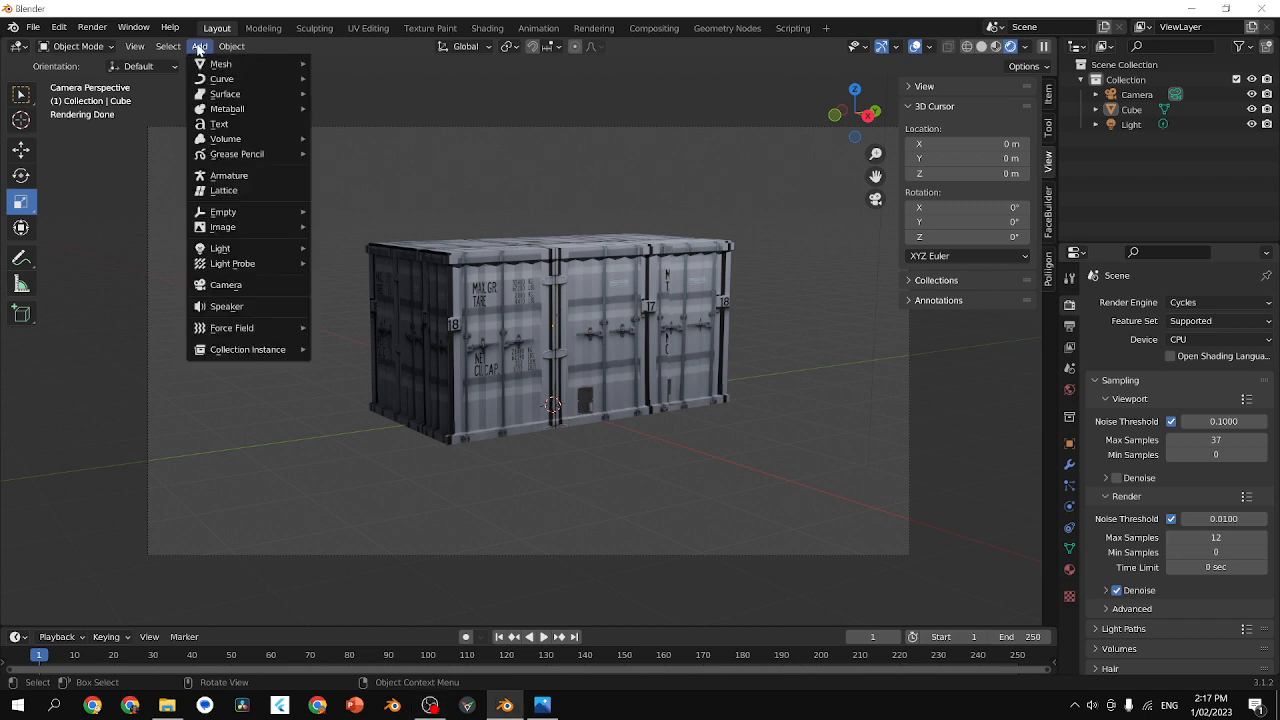
mouse_move(228, 66)
left_click(345, 65)
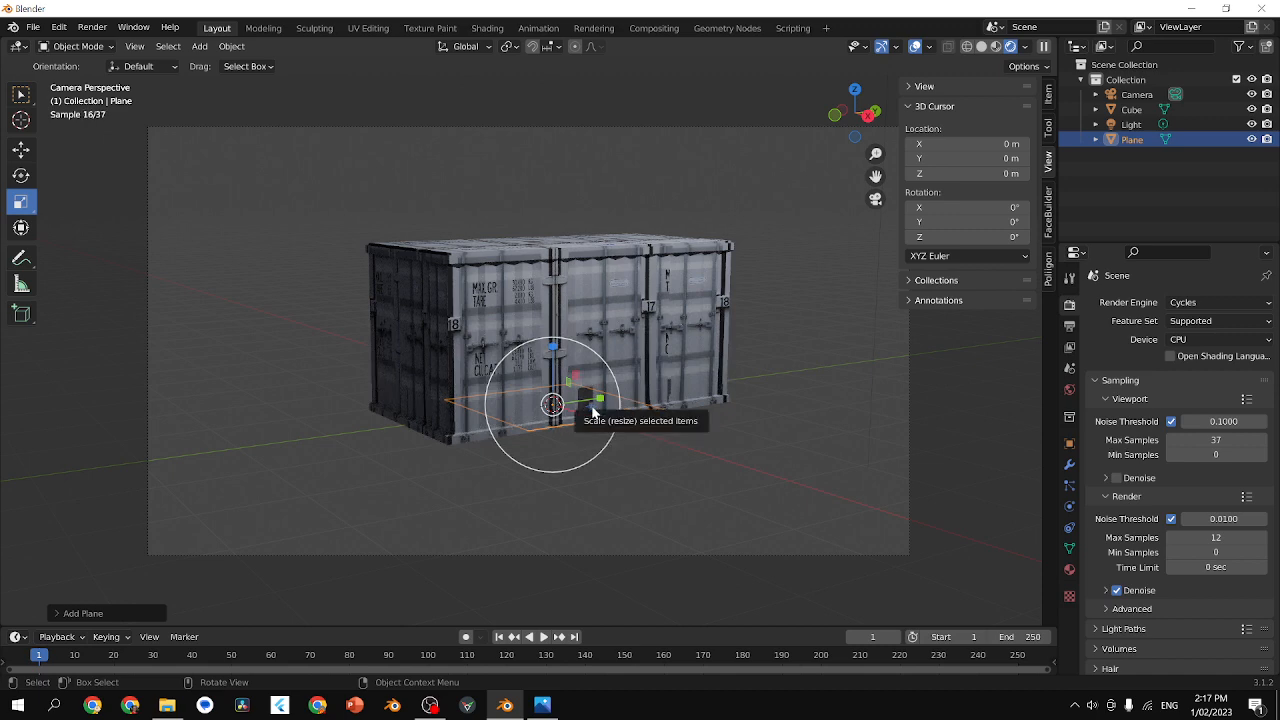
left_click_drag(597, 412, 812, 466)
left_click(820, 252)
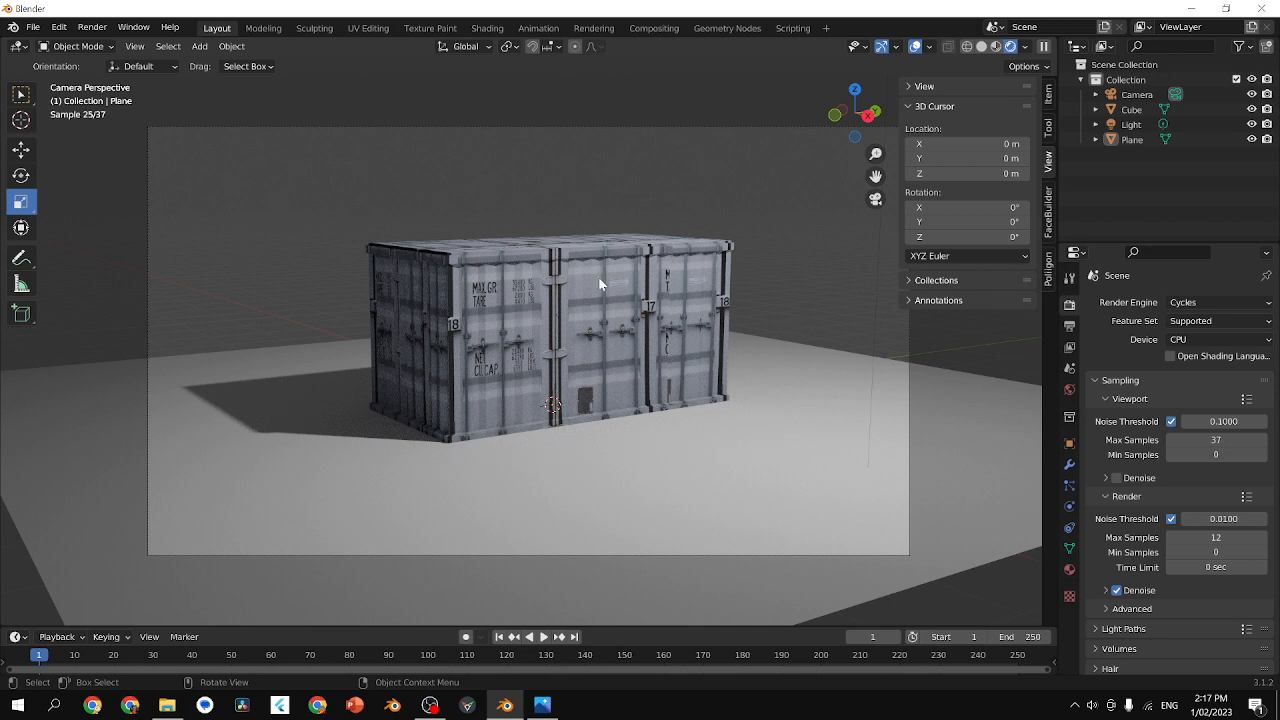
Select the ground plane and set the scene's render engine to Eevee.
left_click(777, 320)
middle_click_drag(777, 320, 689, 323)
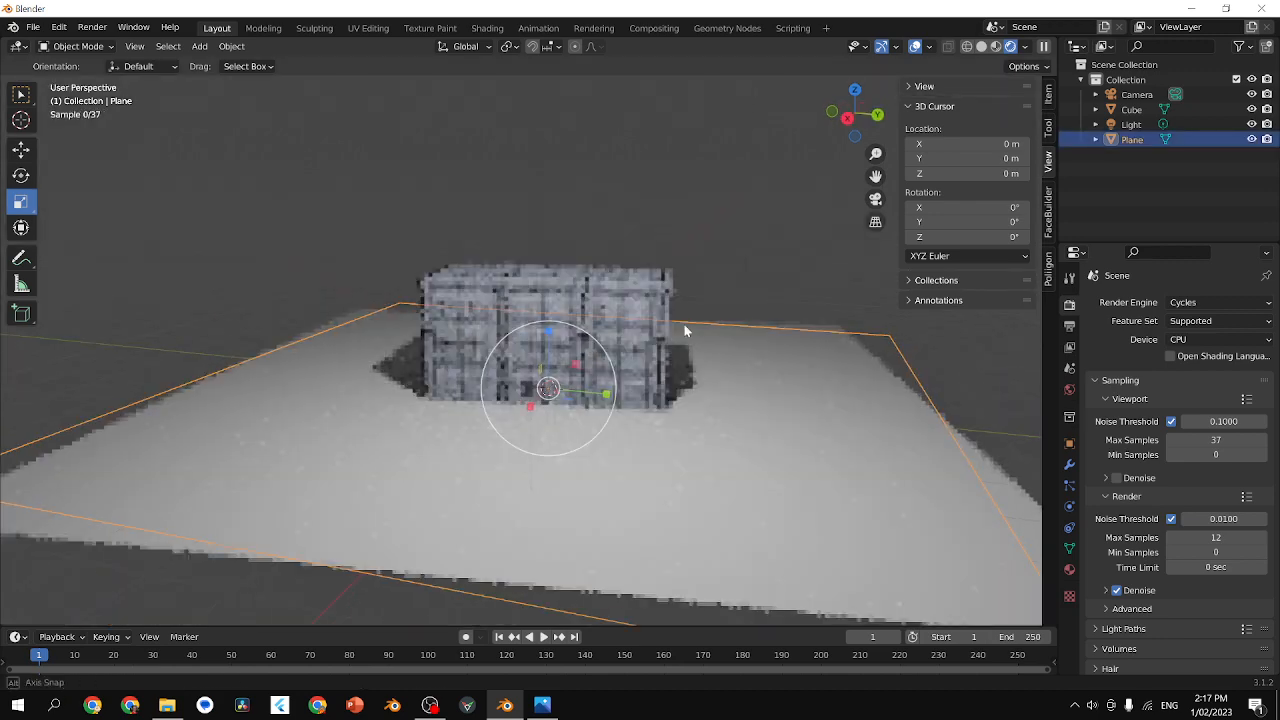
left_click(1216, 303)
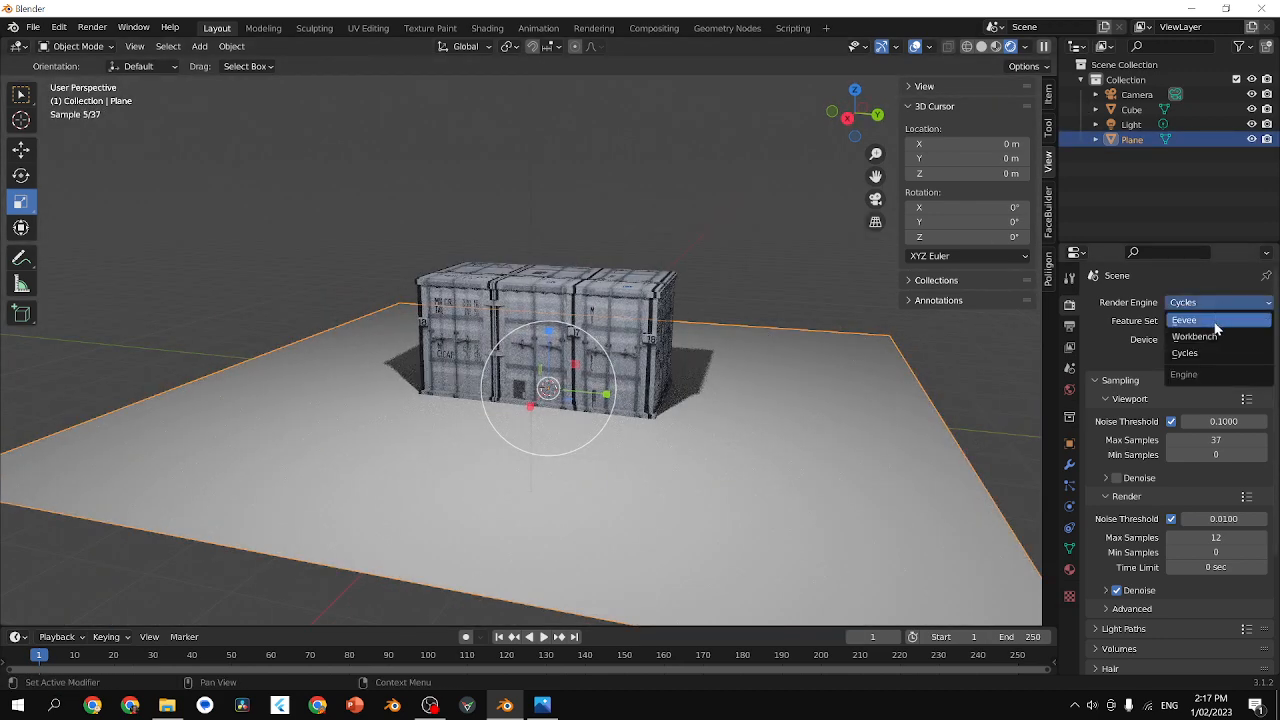
left_click(1218, 322)
Enter Edit Mode on the ground plane and add a loop cut close to its outer edge beyond the container's short end.
middle_click_drag(974, 407, 757, 371, "shift")
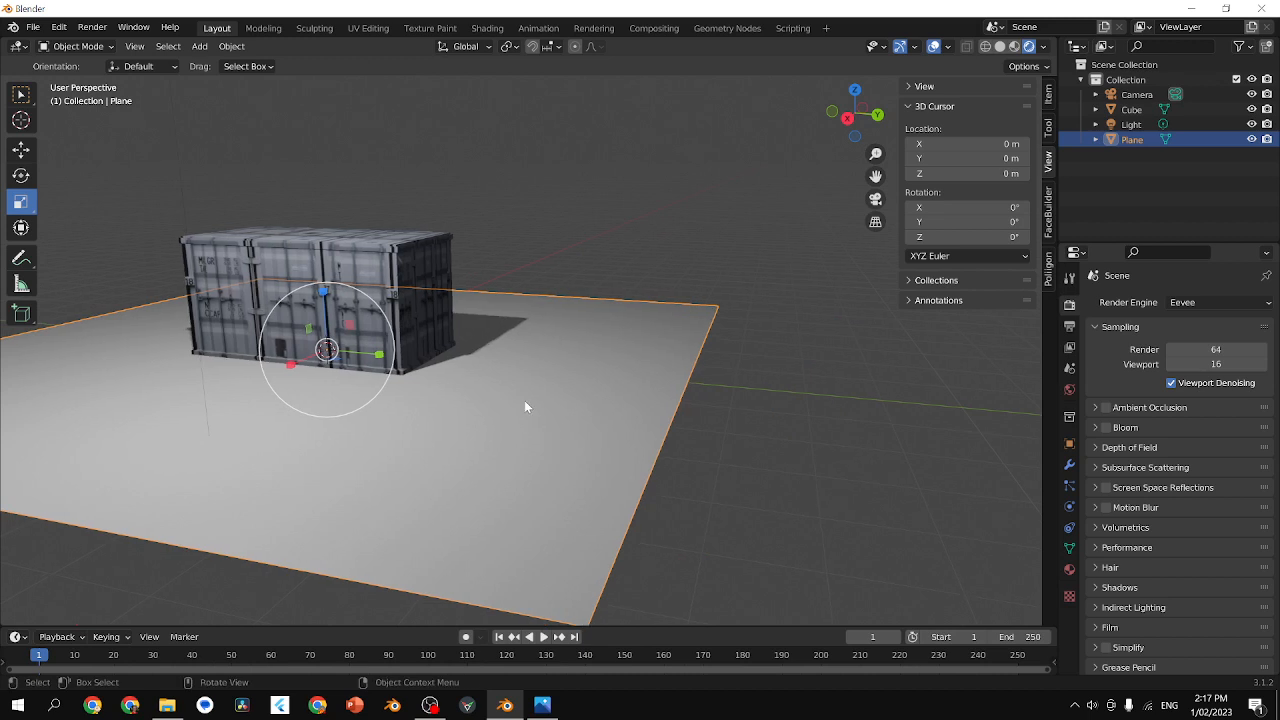
key("Tab")
key("ctrl+r")
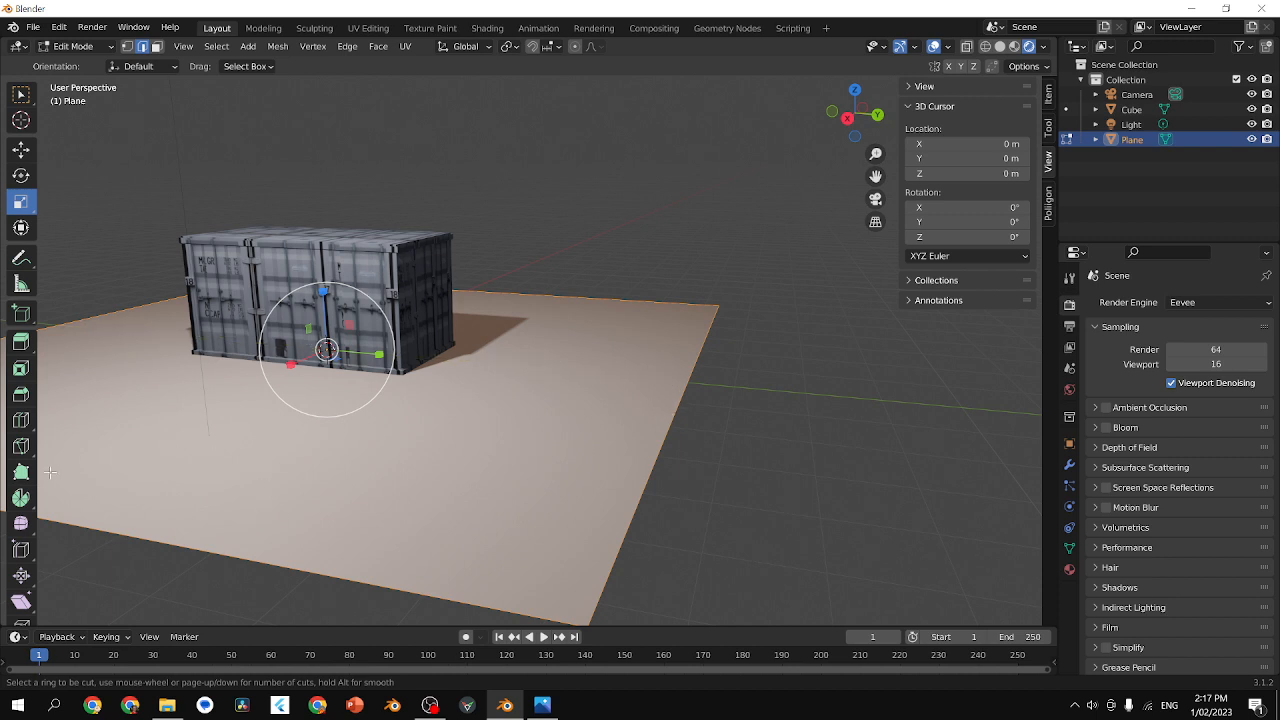
left_click(466, 291)
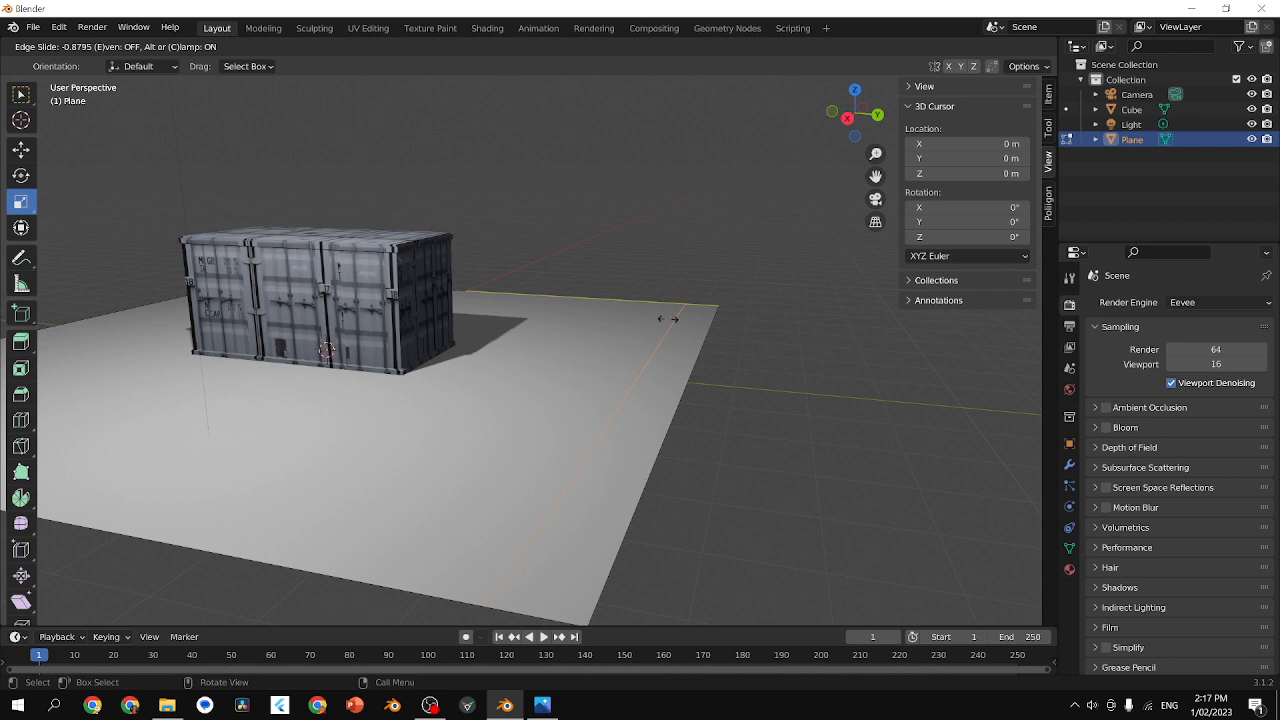
left_click(680, 316)
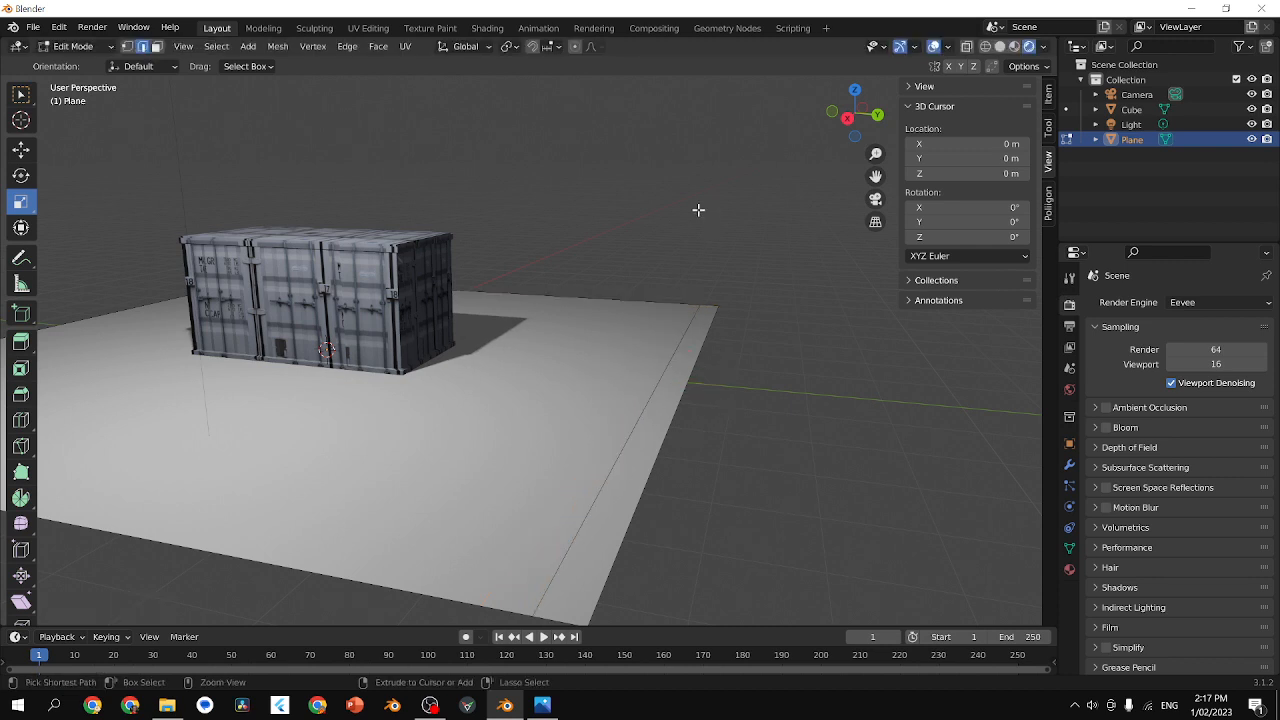
Add a second, perpendicular loop cut to the ground plane close to the edge behind the container.
key("ctrl+r")
left_click(660, 381)
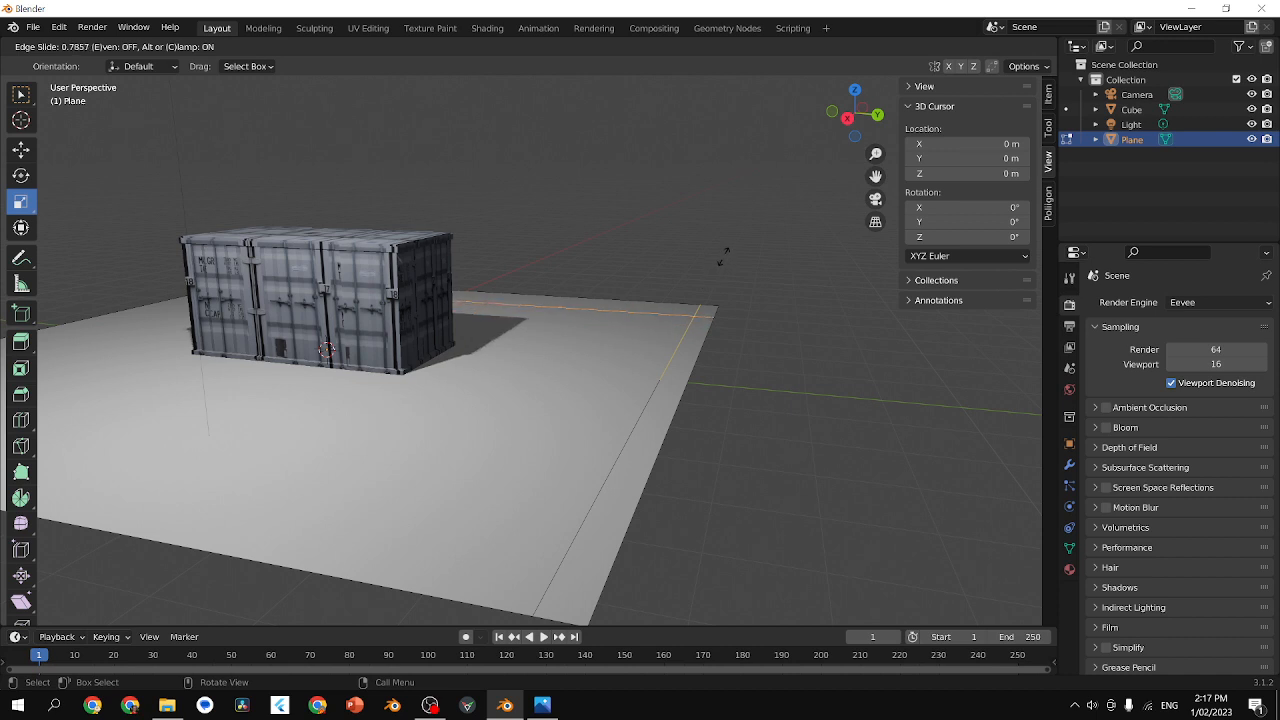
left_click(763, 227)
left_click(765, 228)
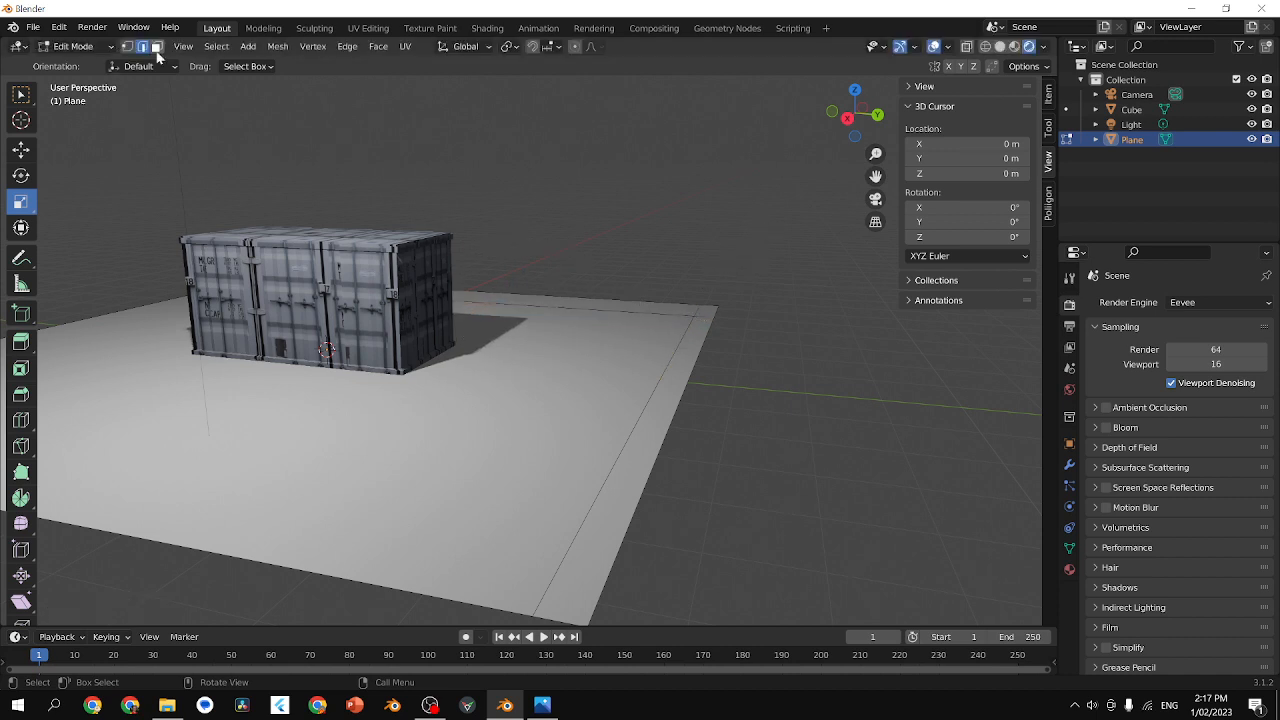
Select the narrow border faces along the ground plane's two cut edges and extrude them upward into a low L-shaped wall.
left_click(634, 303)
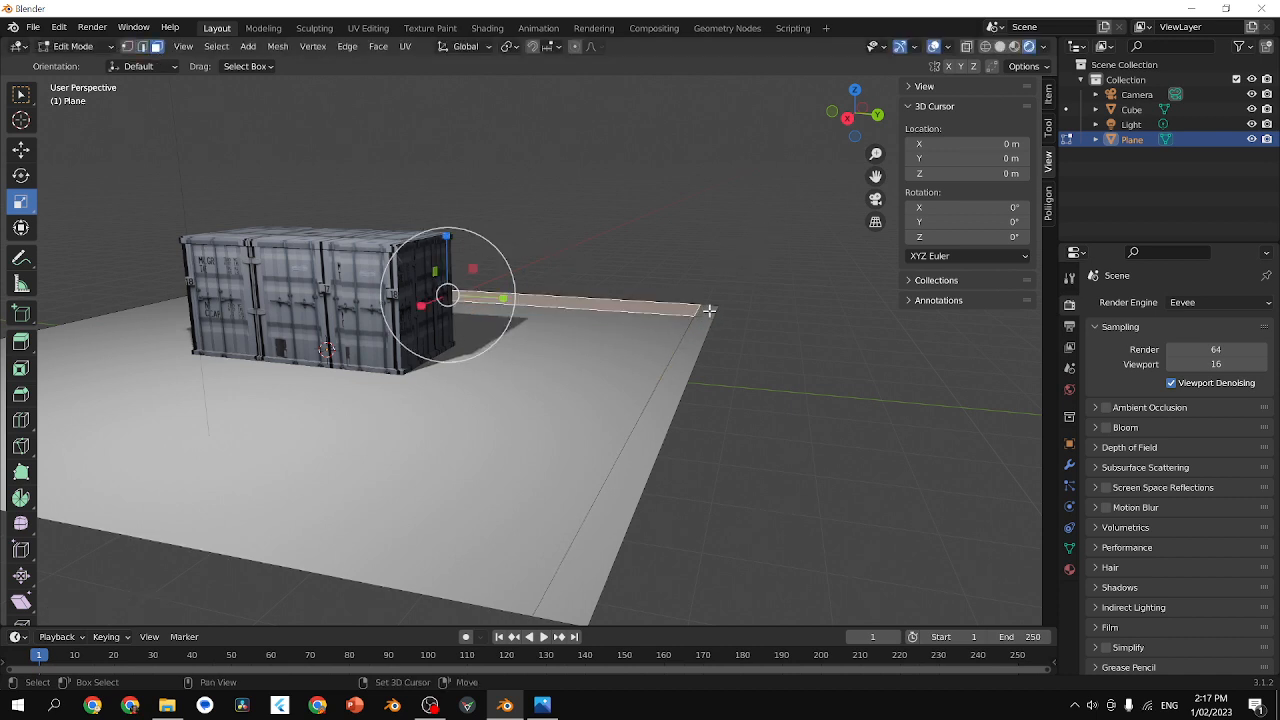
left_click(658, 389, "shift")
left_click(651, 385, "shift")
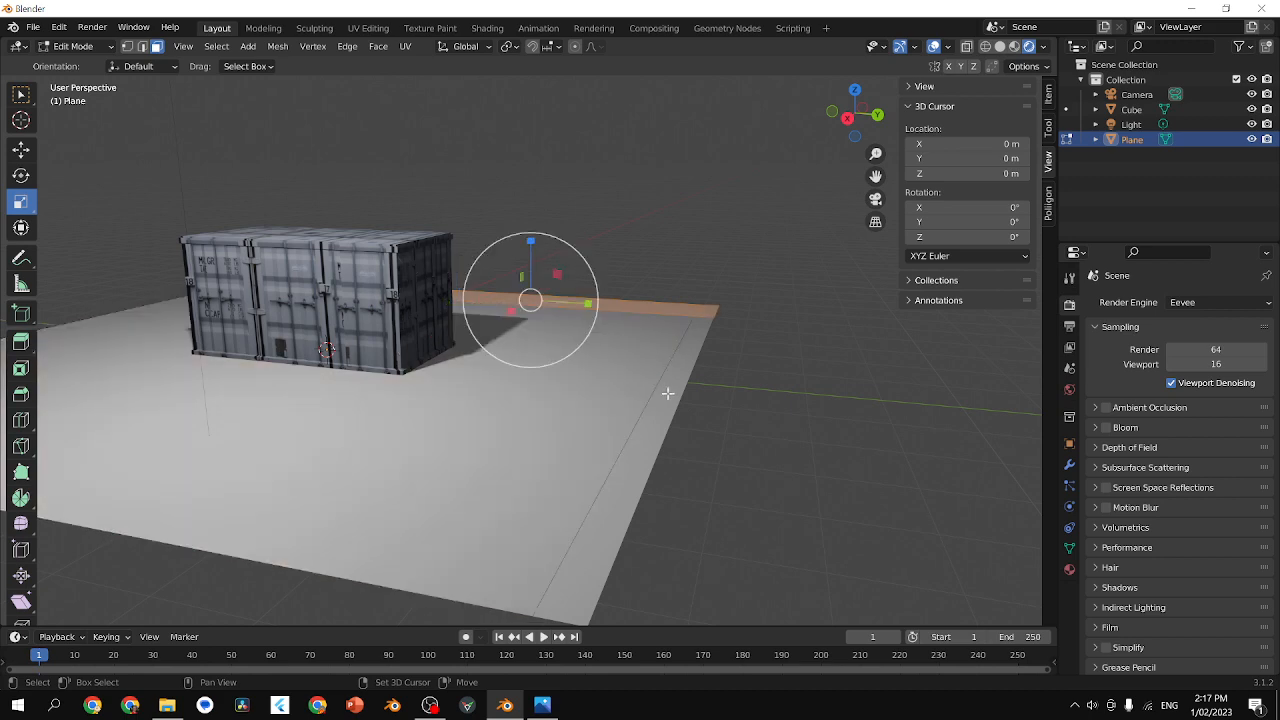
left_click(663, 407, "shift")
key("e")
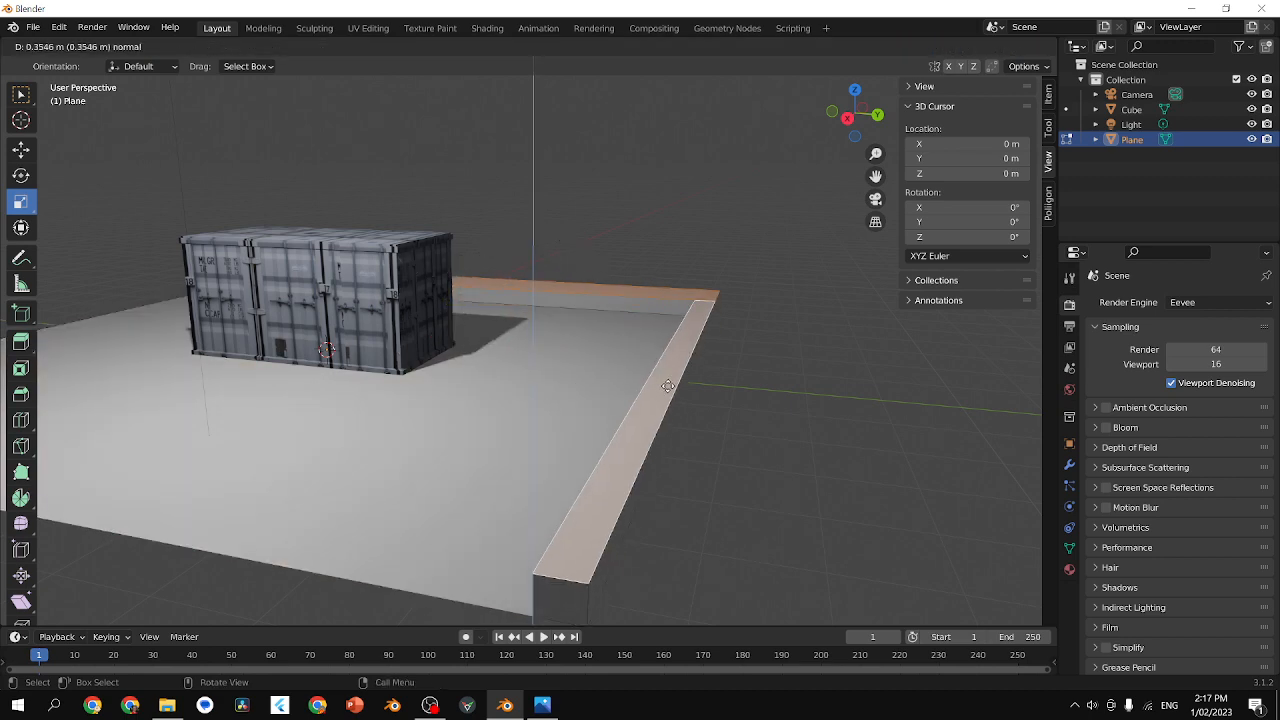
left_click(656, 367)
middle_click_drag(851, 437, 990, 424)
left_click(640, 283)
middle_click_drag(638, 284, 2, 428)
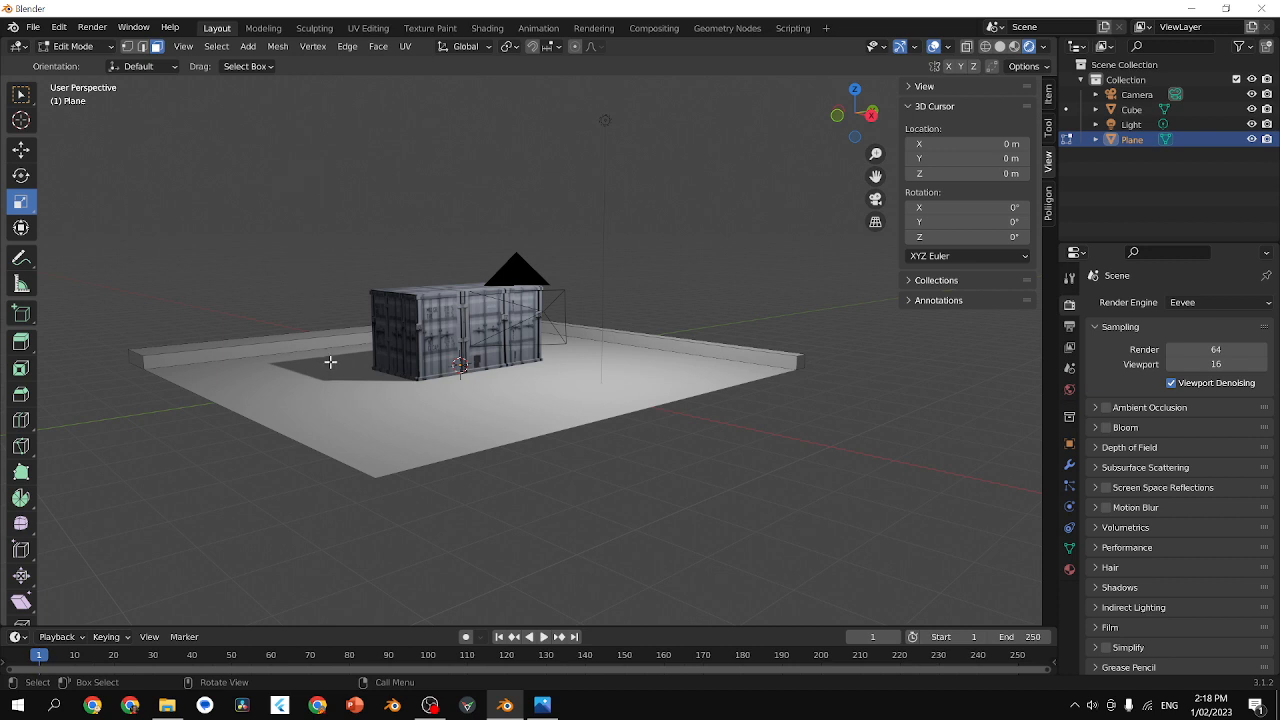
Open the Downloads folder in File Explorer and view the Unsplash photo of the ship in the harbour at night.
left_click(168, 705)
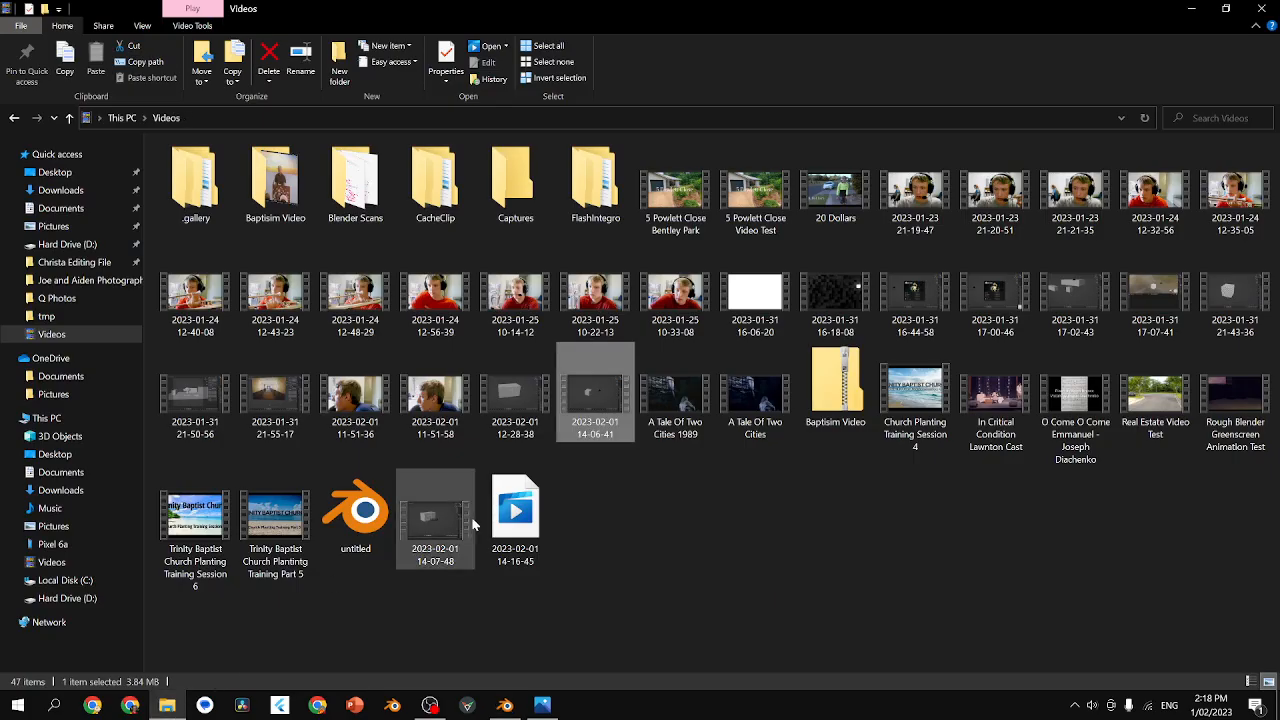
left_click(60, 190)
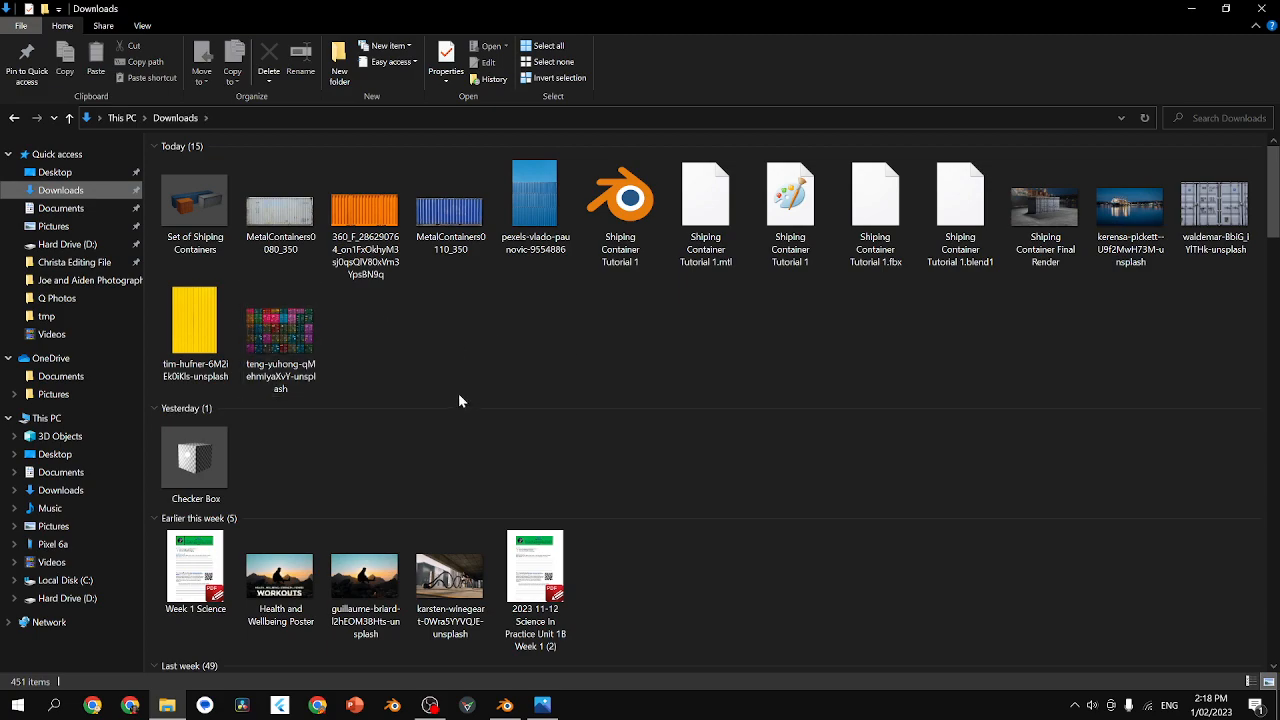
double_click(1121, 188)
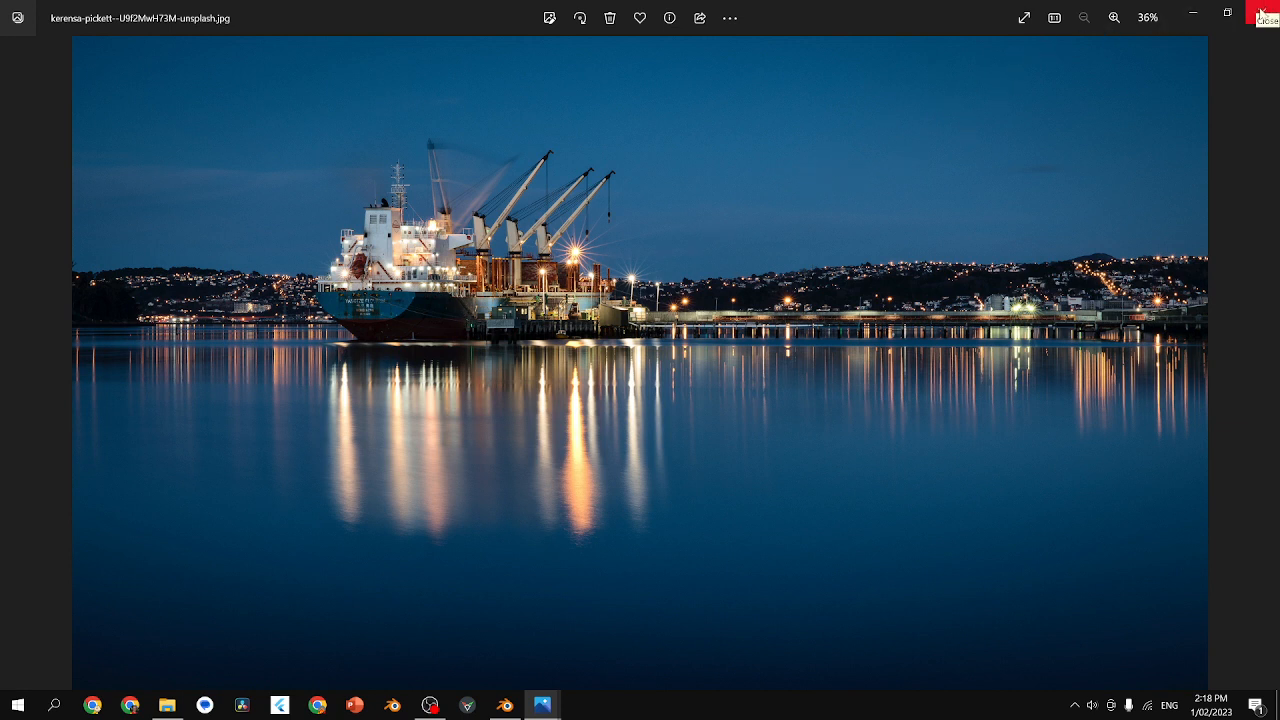
Return to Blender, find the enabled Import Images as Planes add-on by searching "images as planes", and save the preferences.
left_click(505, 705)
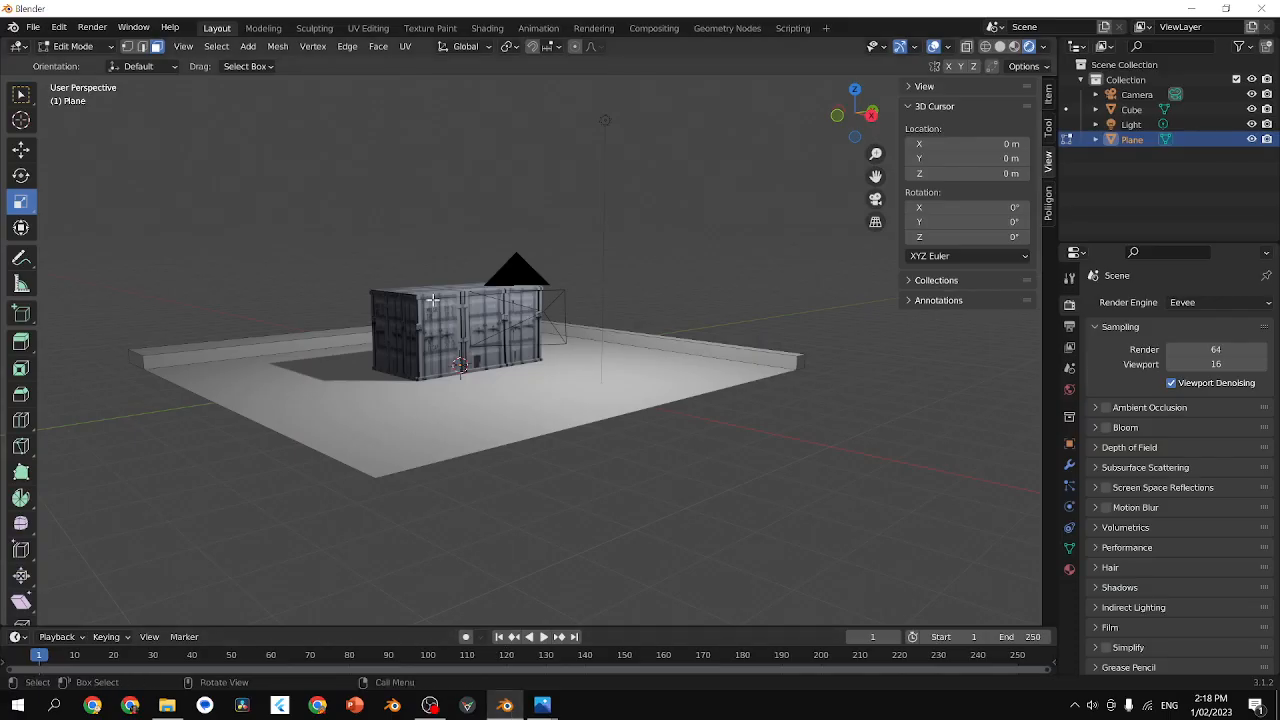
left_click(58, 28)
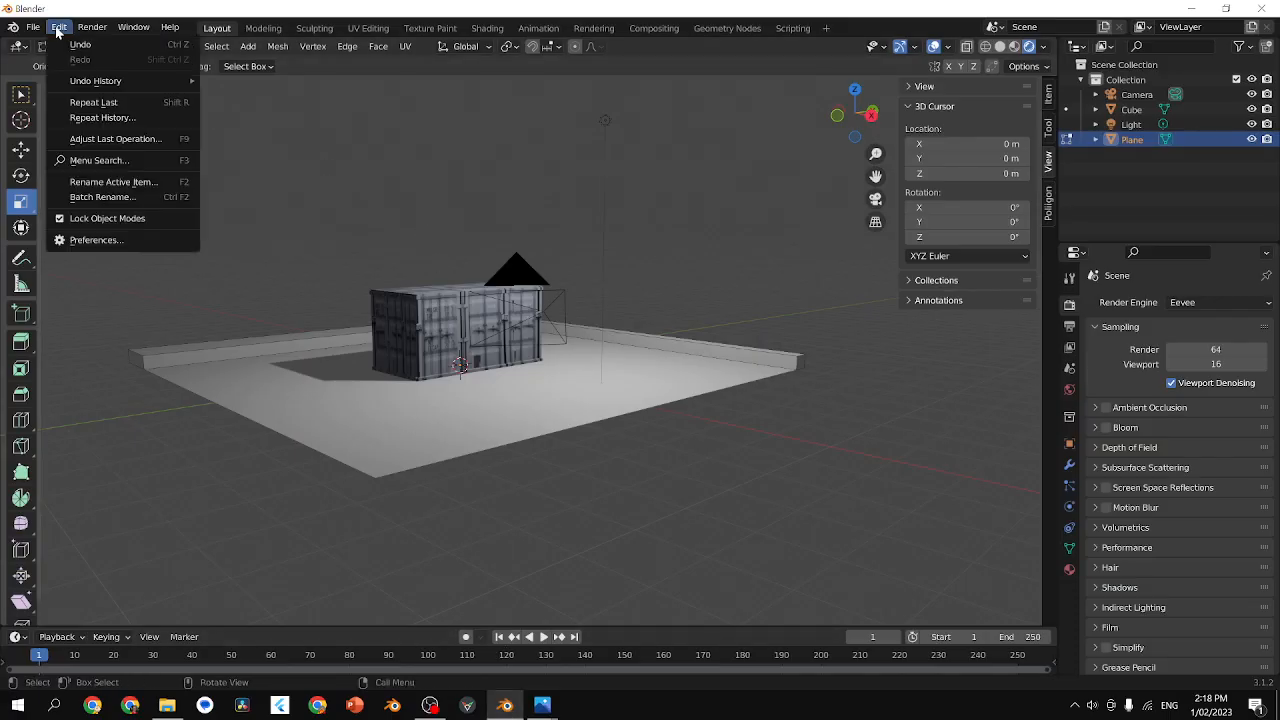
left_click(96, 240)
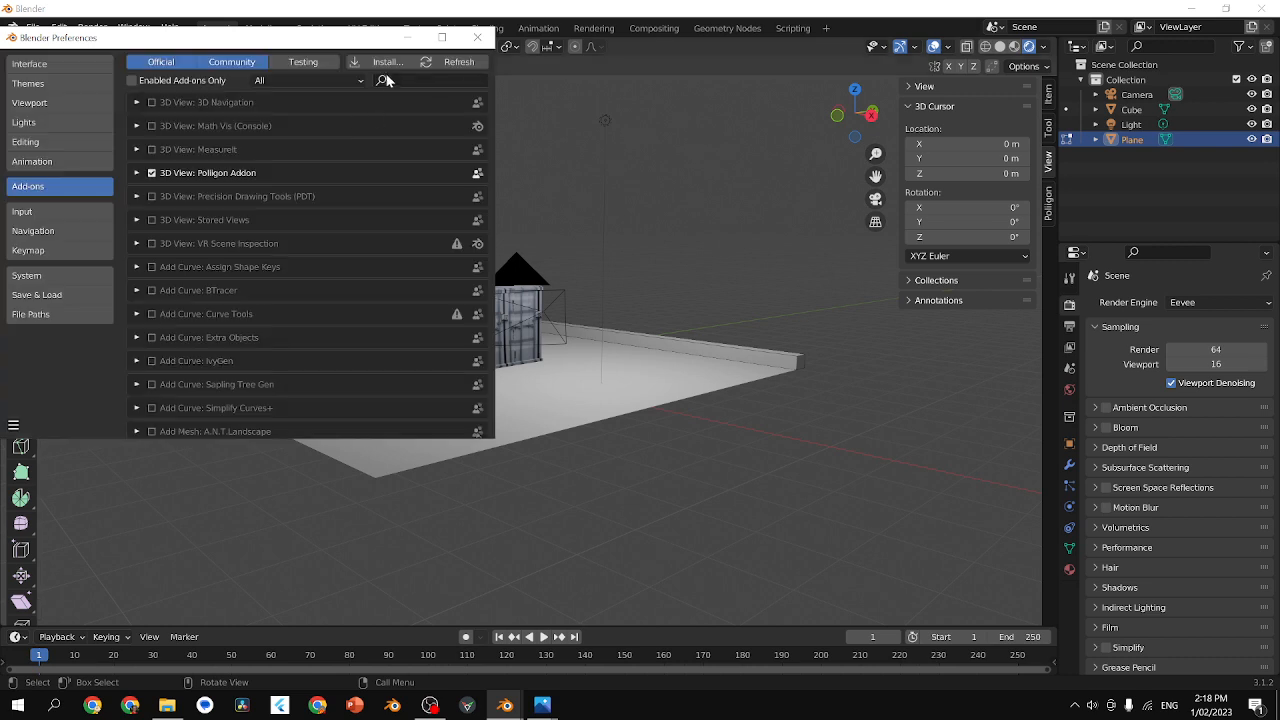
left_click(405, 80)
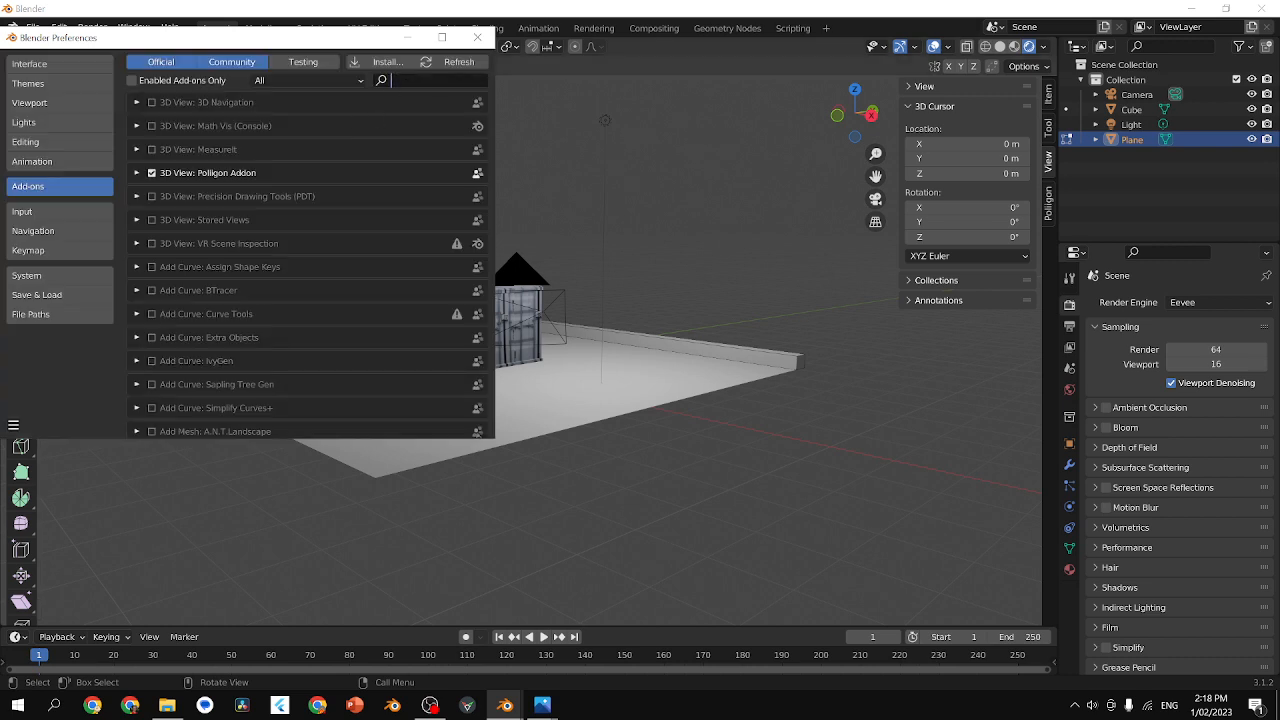
type("images as planes")
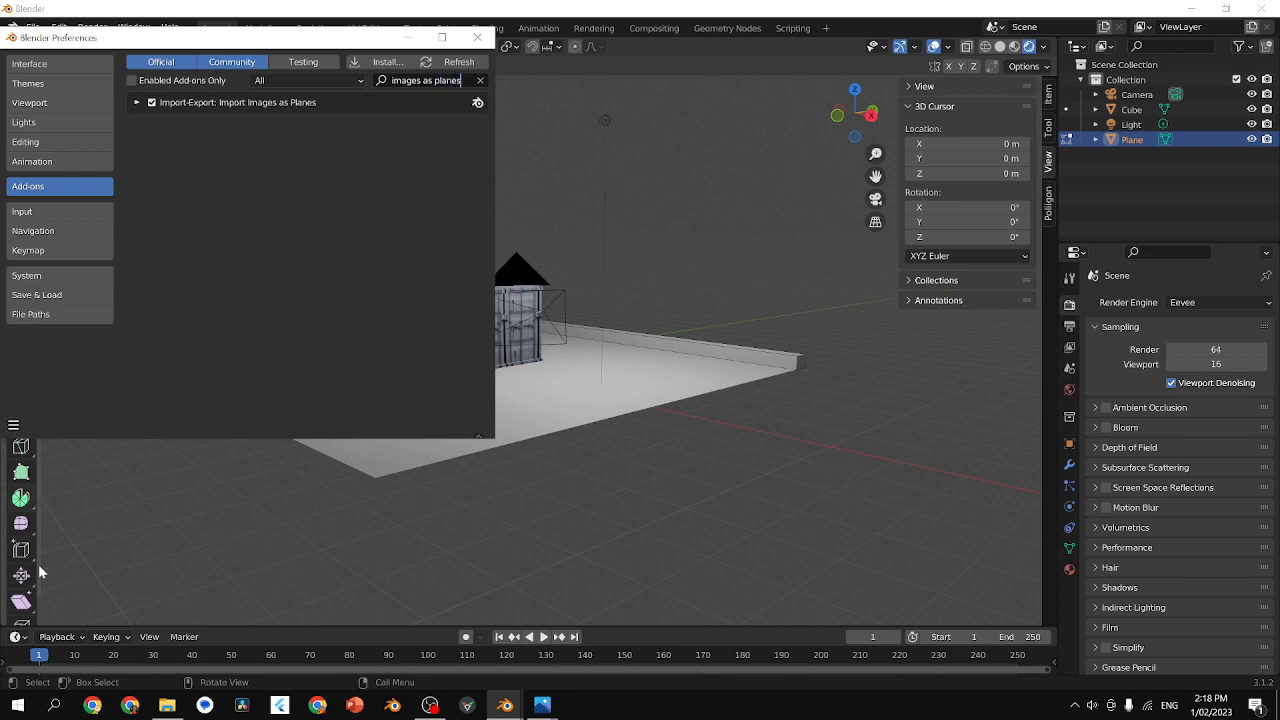
left_click(13, 428)
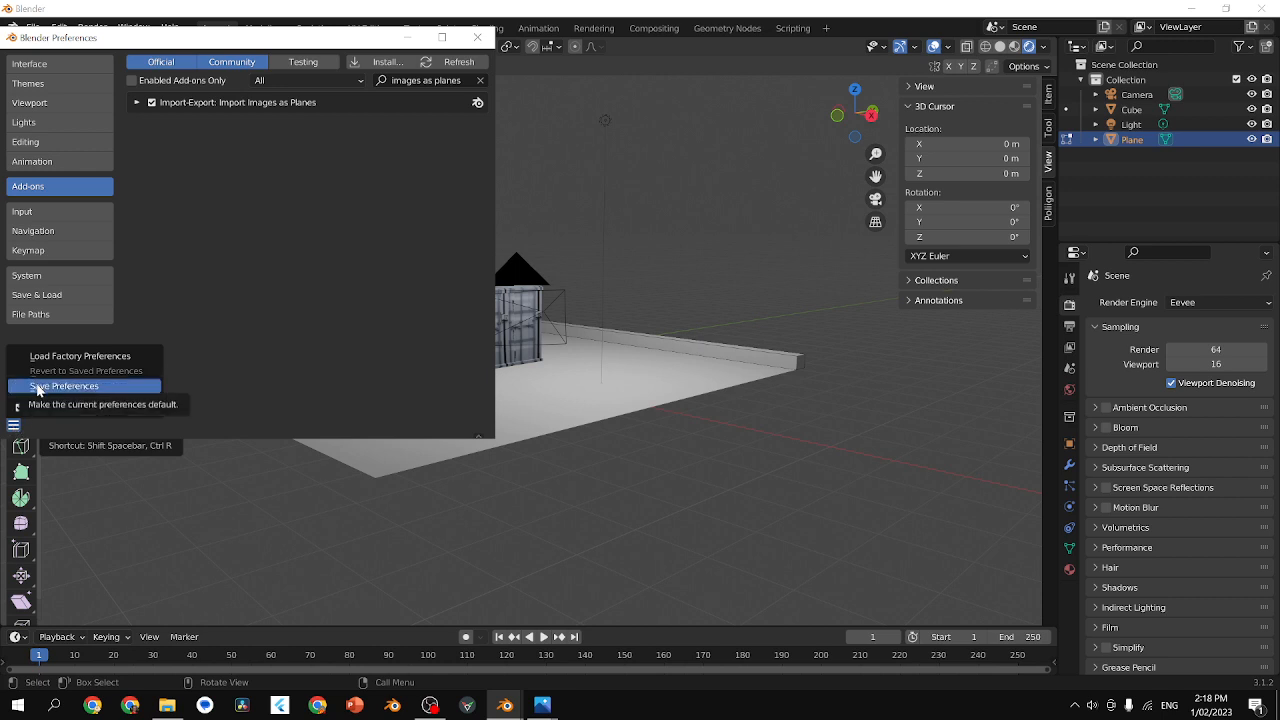
left_click(37, 387)
left_click(477, 37)
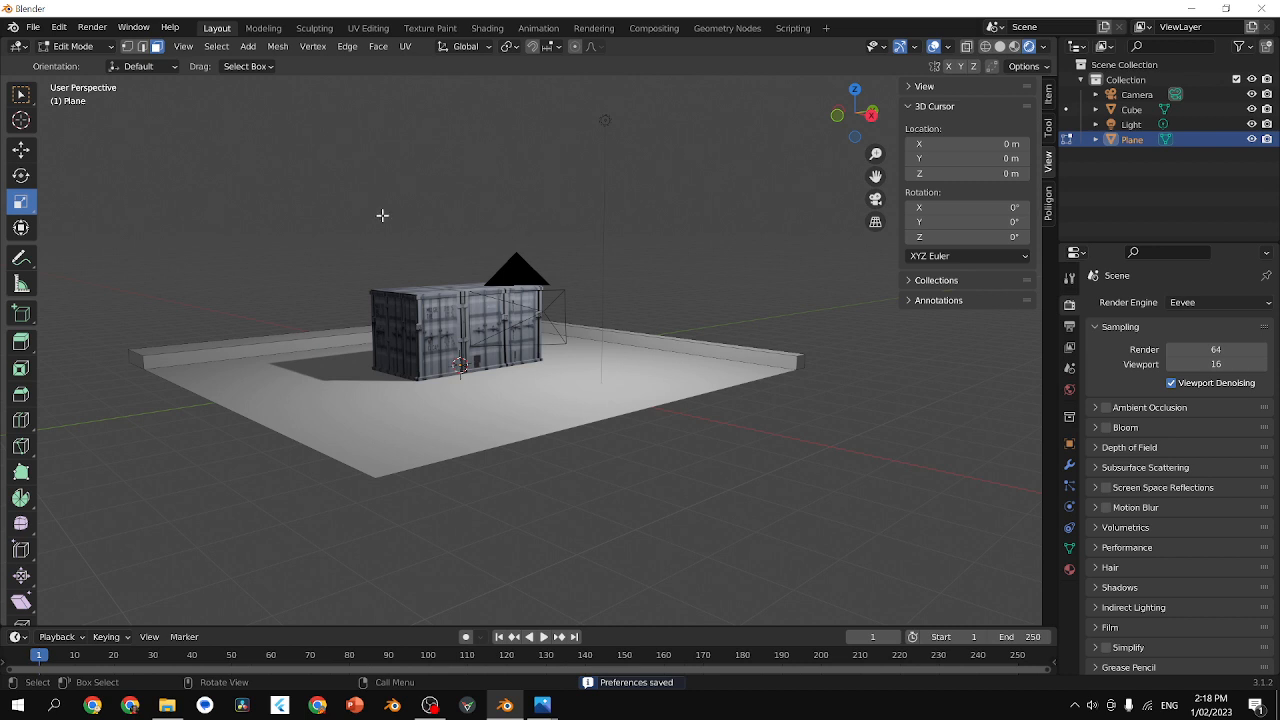
Import the night harbour ship photo from the Downloads folder using Images as Planes.
key("F3")
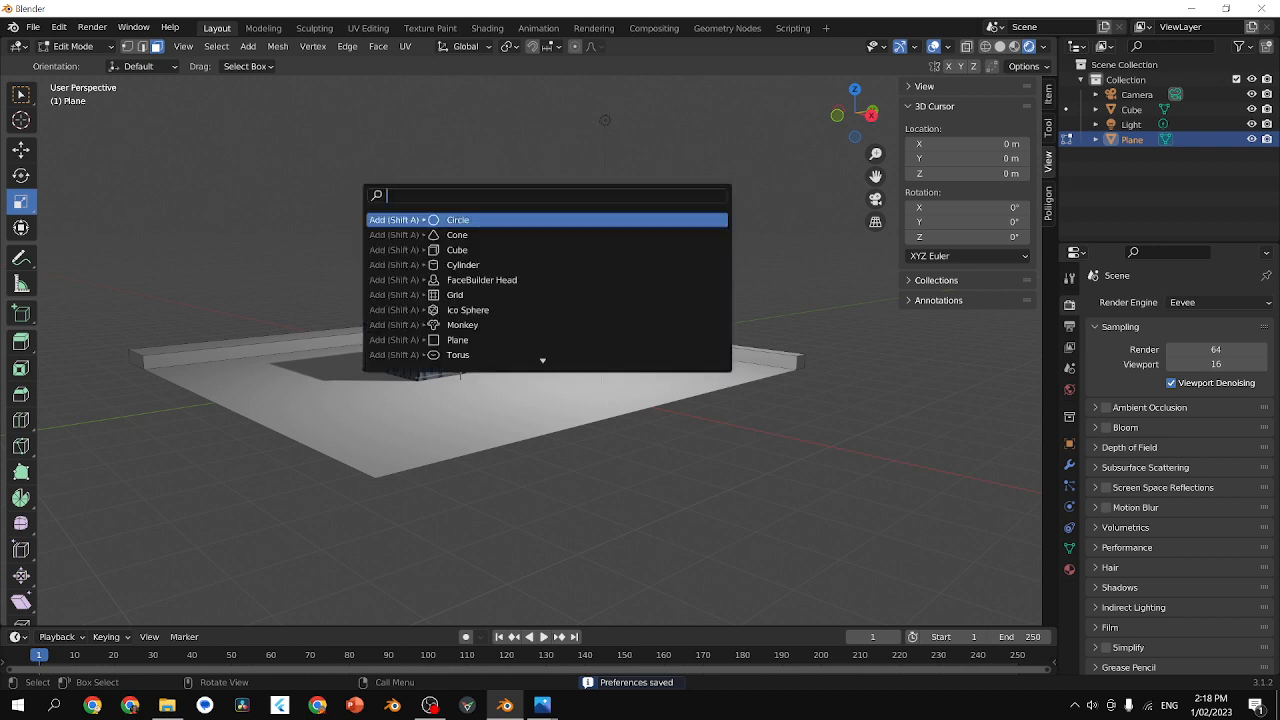
type("images as planes")
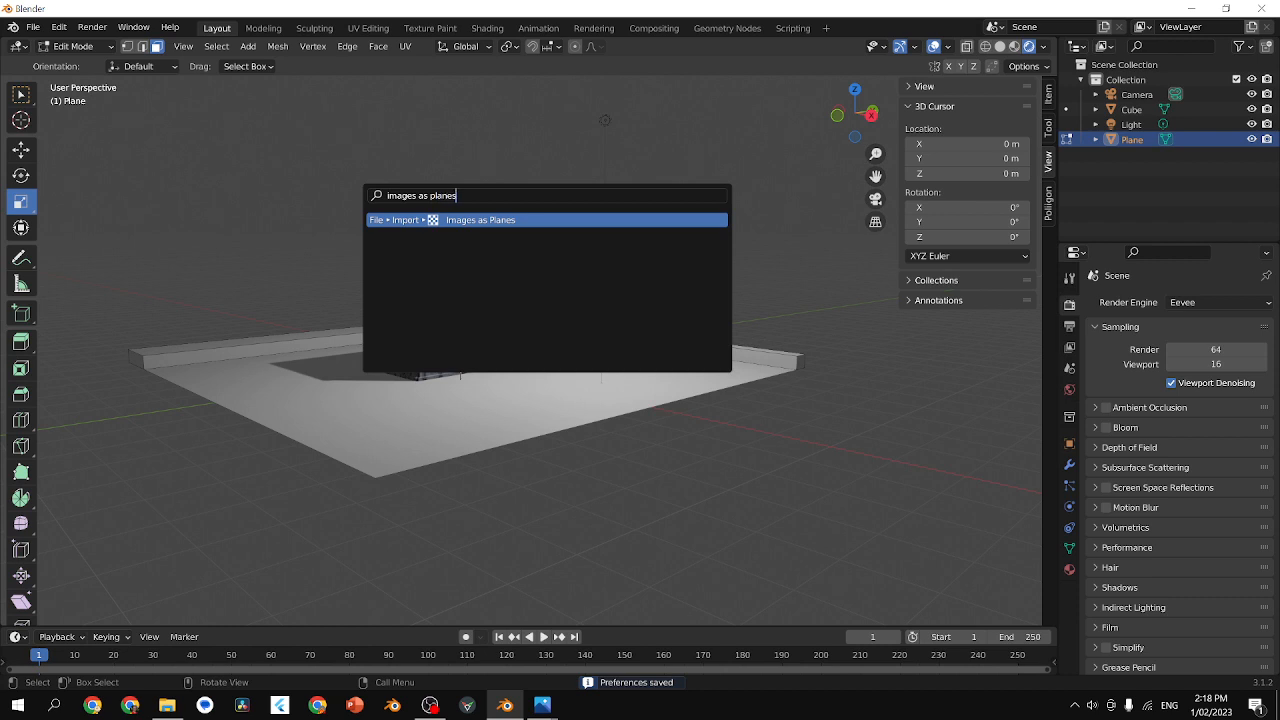
key("Return")
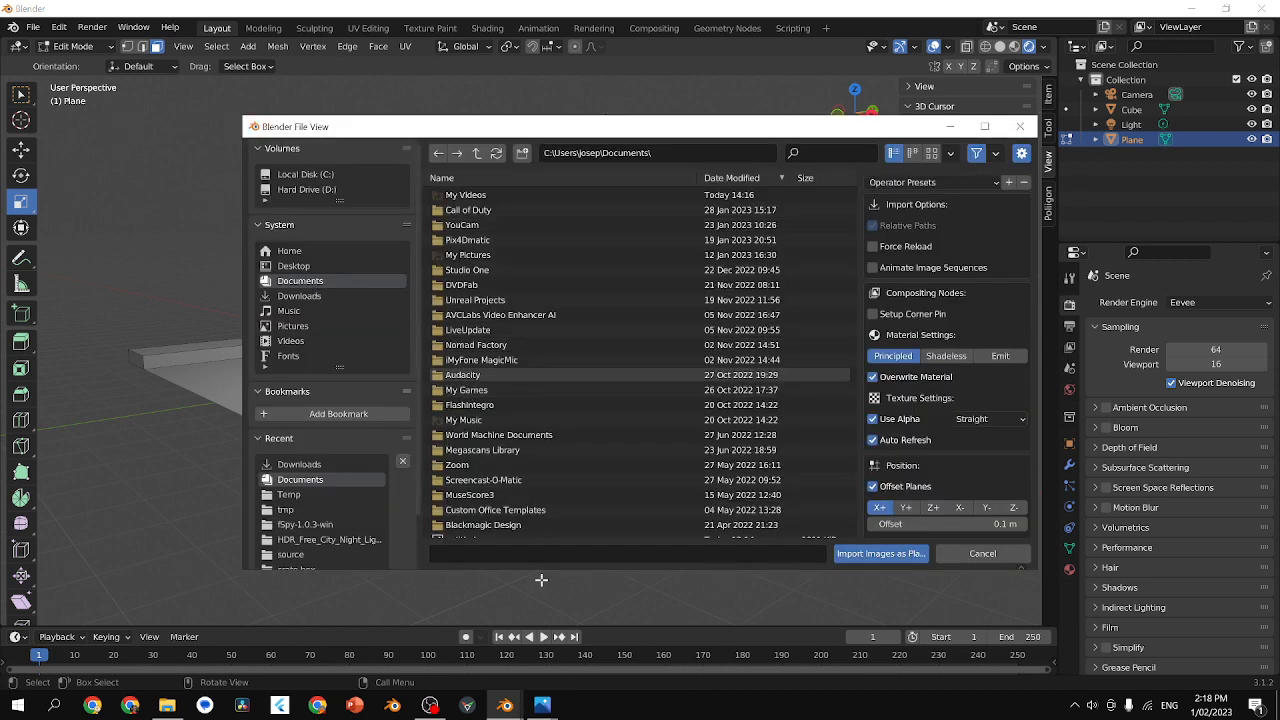
mouse_move(542, 705)
left_click(600, 618)
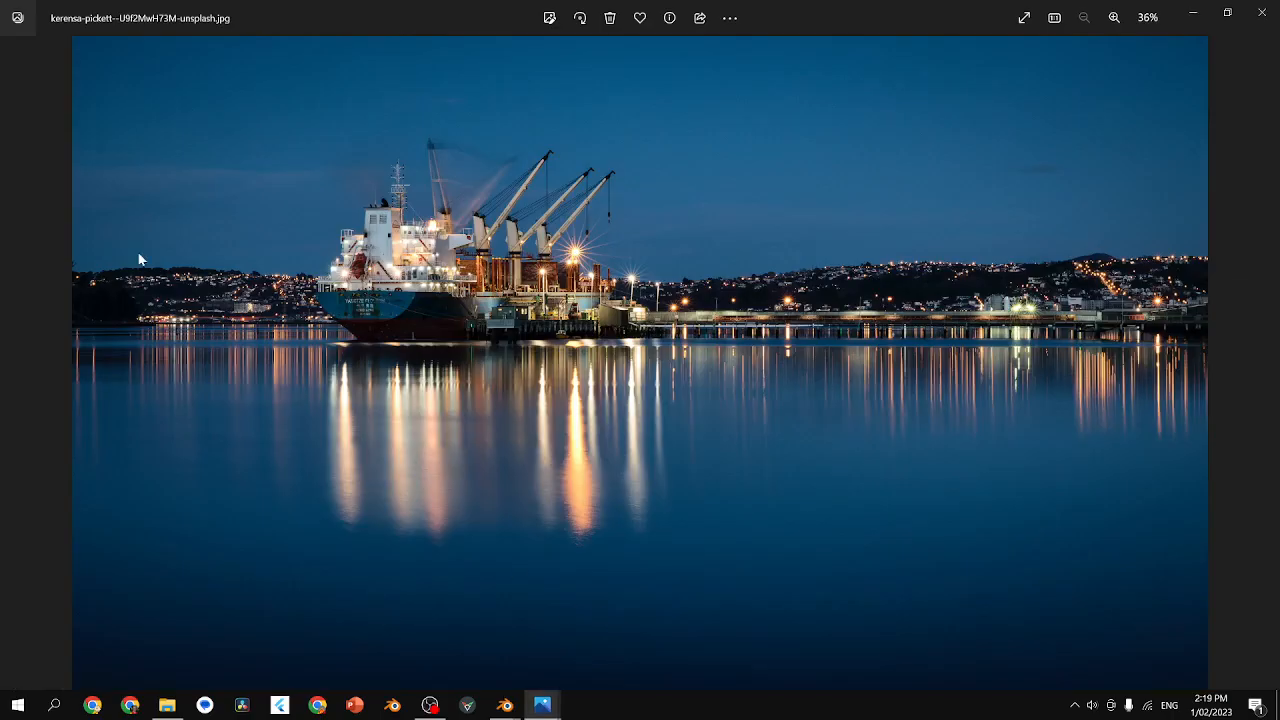
left_click(1193, 12)
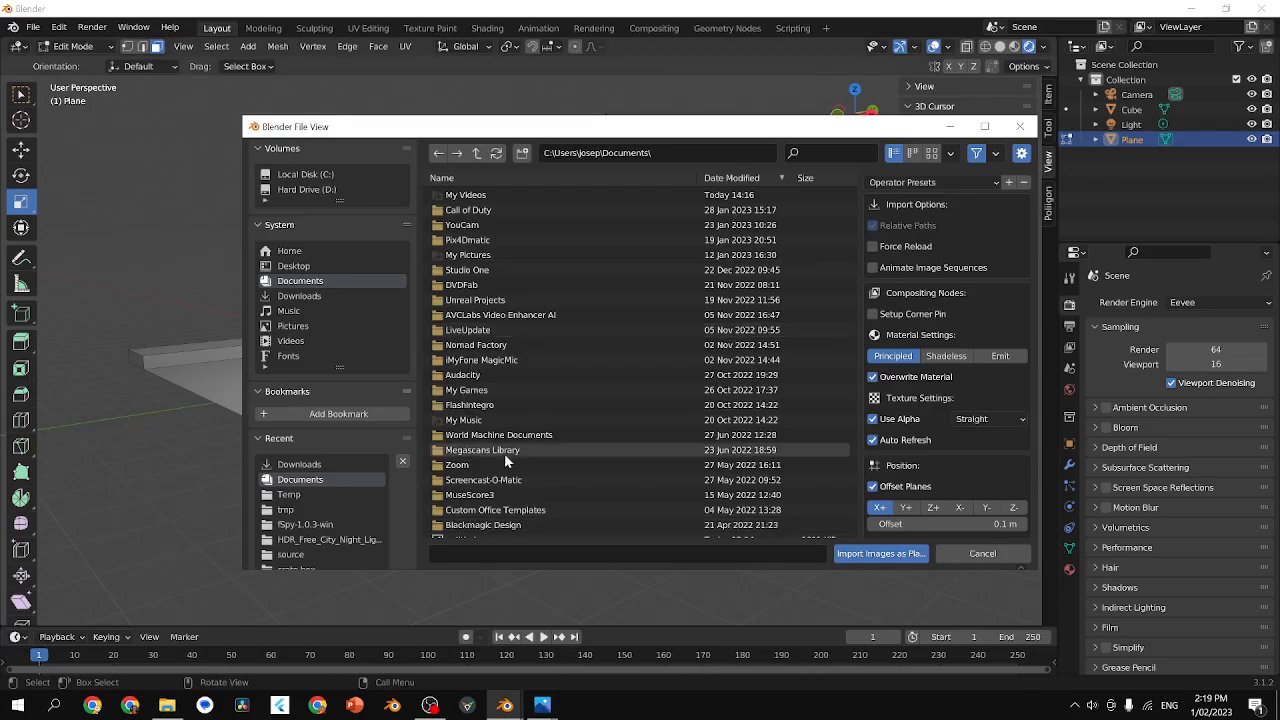
left_click(312, 466)
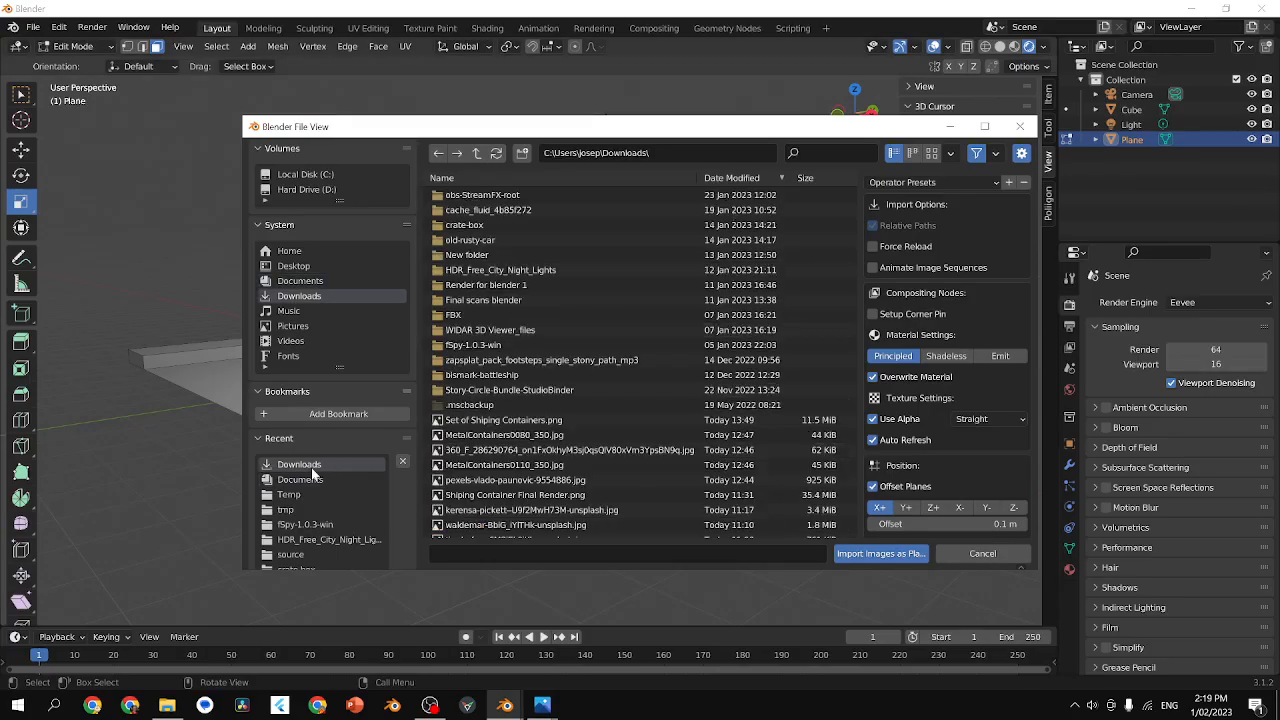
left_click(537, 510)
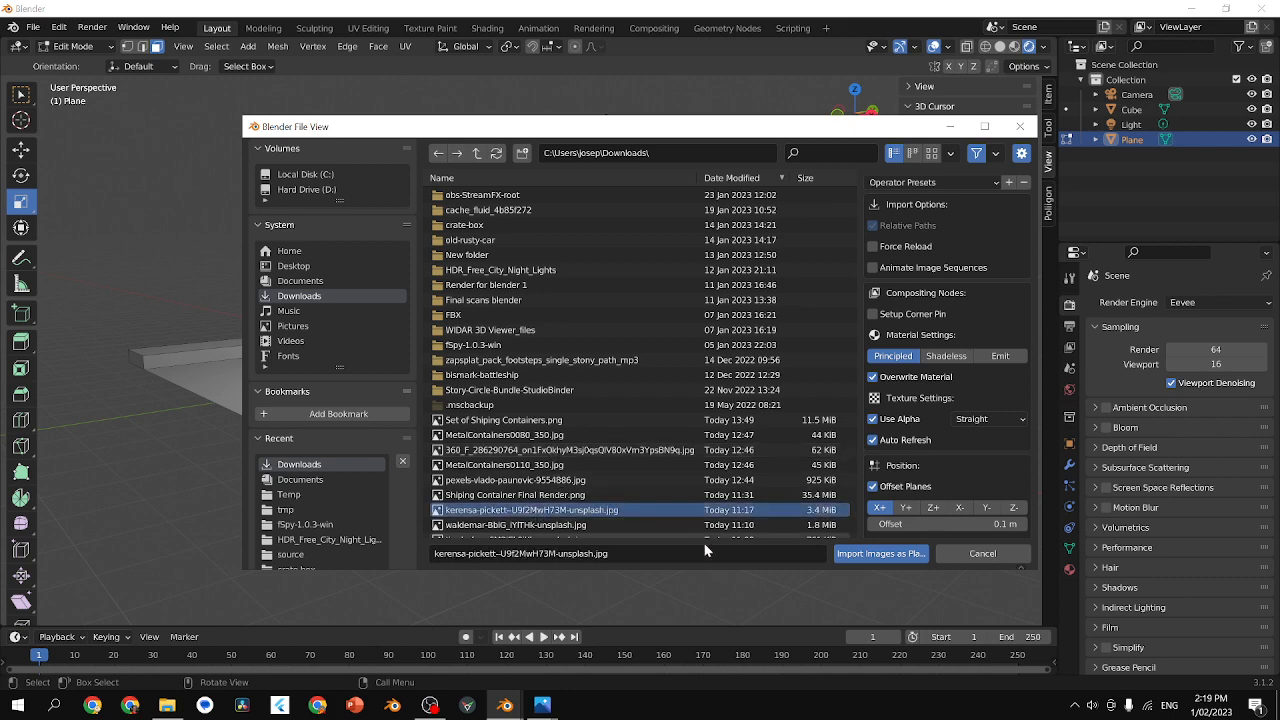
left_click(871, 554)
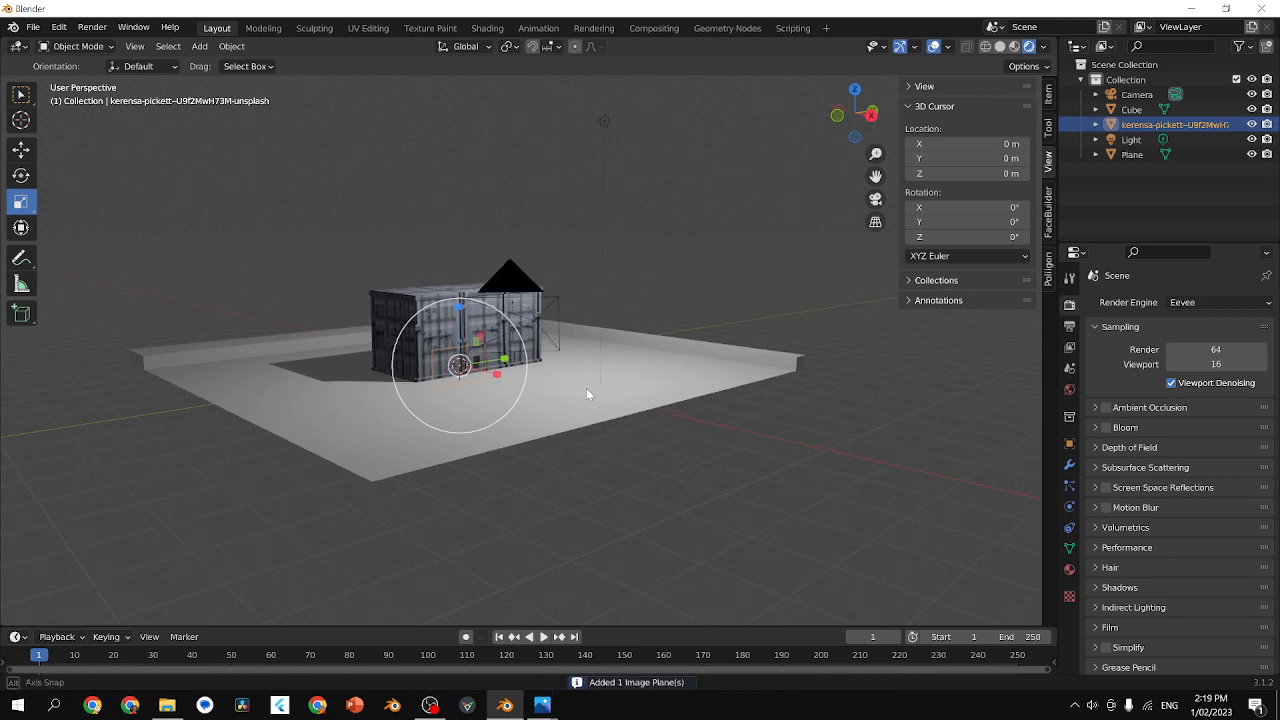
Move the imported image plane along the X axis to a position behind the container, near the rear low wall.
mouse_move(586, 391)
middle_mouse_down()
mouse_move(628, 415)
mouse_move(590, 410)
middle_mouse_up()
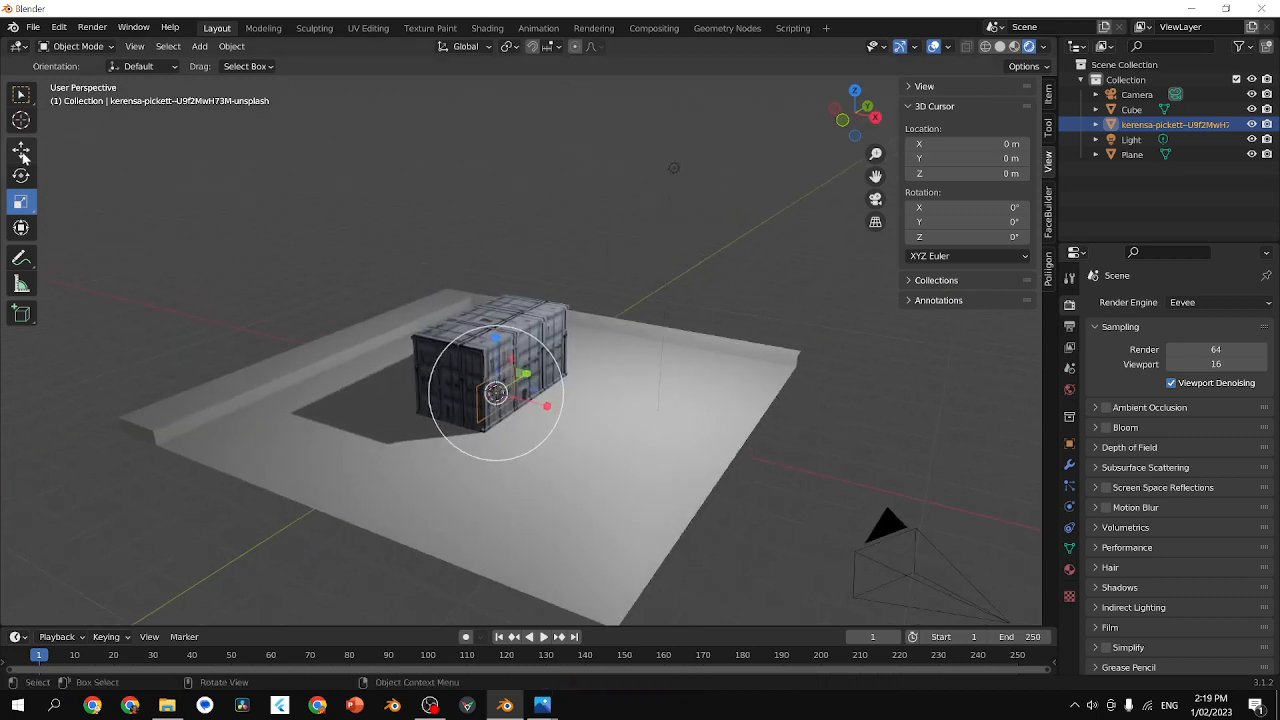
left_click(20, 148)
left_click_drag(549, 410, 276, 331)
middle_click_drag(326, 343, 324, 343)
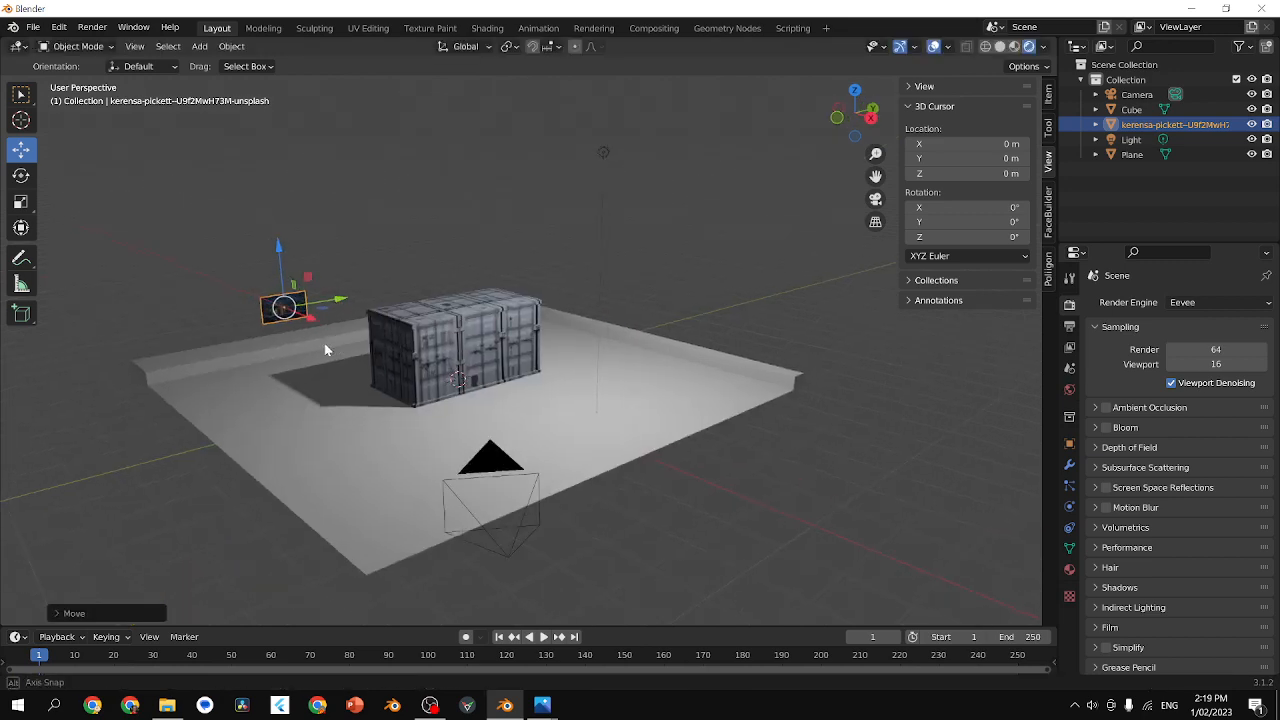
Scale up the harbour image plane until it forms a large backdrop behind the container, and move it along the Y axis.
left_click(22, 202)
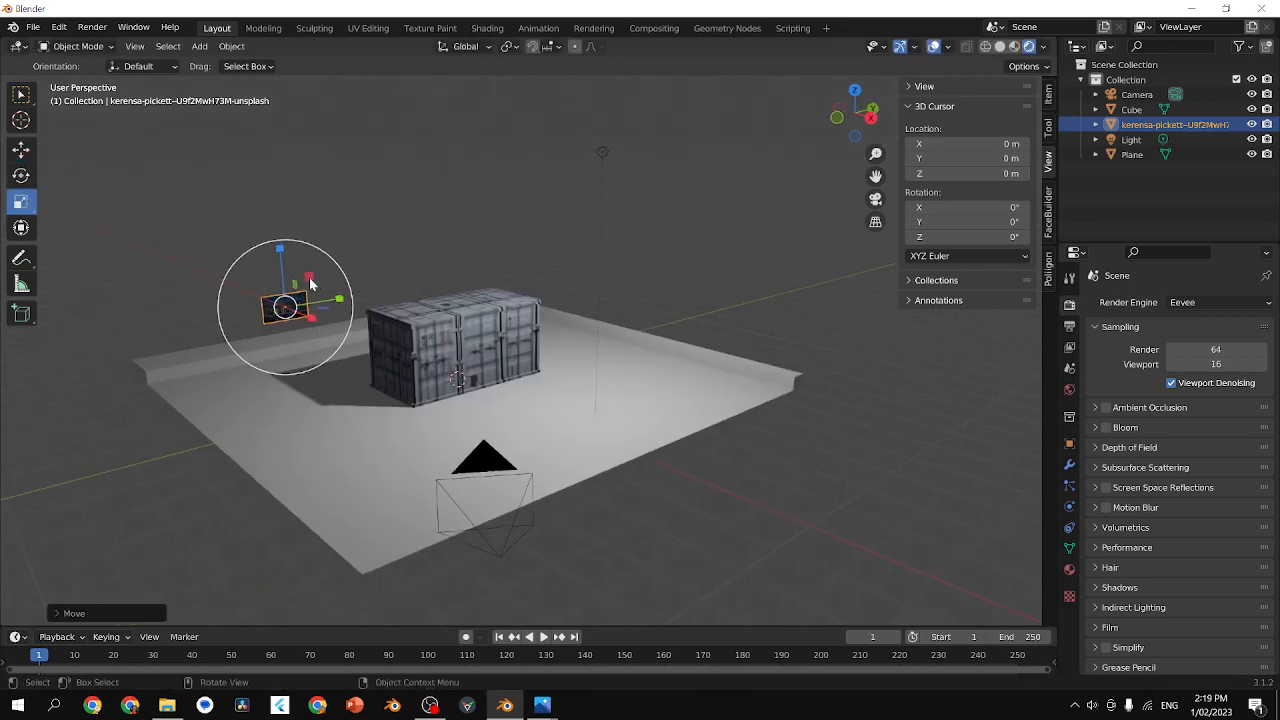
left_click_drag(348, 300, 152, 450)
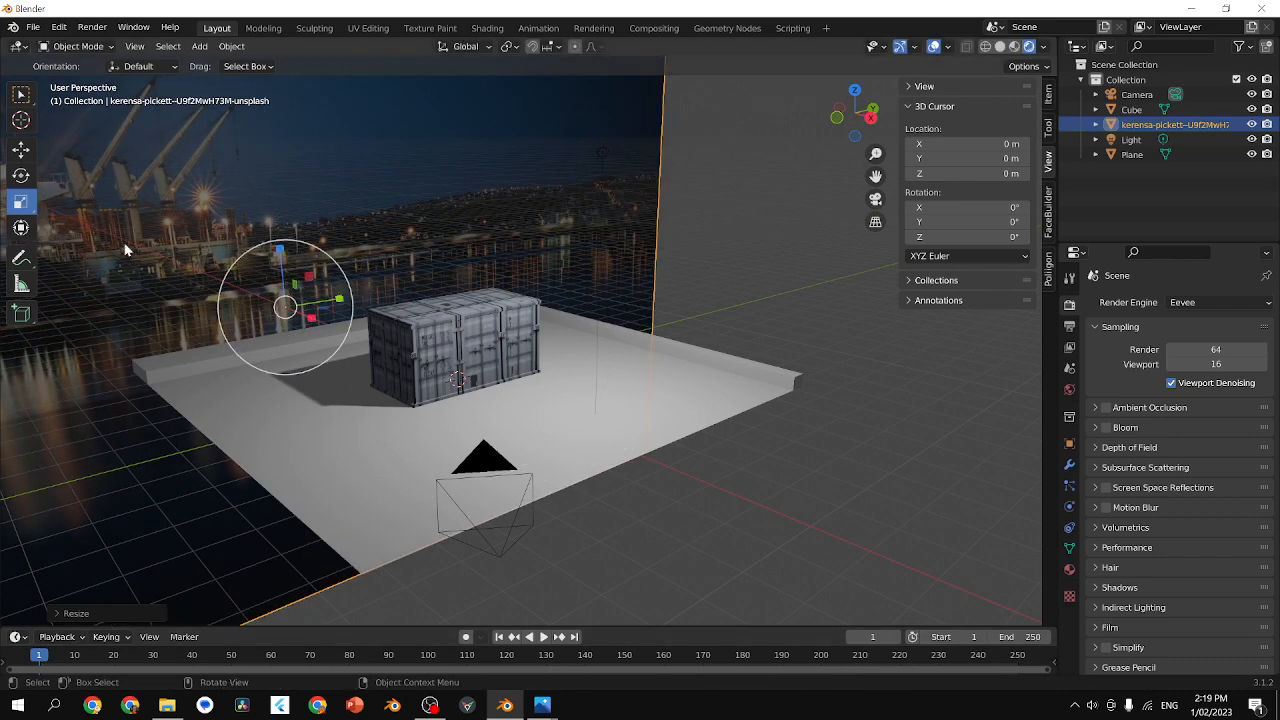
left_click(21, 155)
left_click_drag(348, 300, 468, 283)
Adjust the harbour backdrop's height along the Z axis while looking through the camera, and deselect it.
left_click(875, 198)
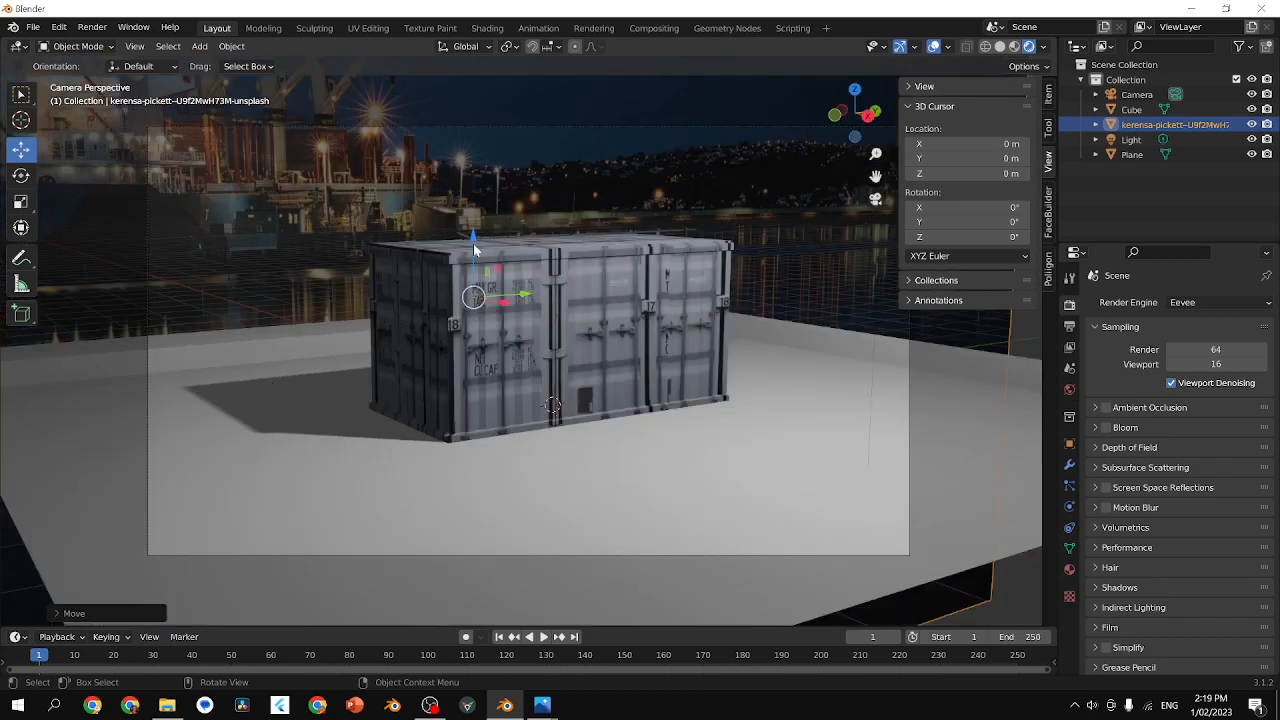
mouse_move(474, 248)
left_mouse_down()
mouse_move(483, 270)
mouse_move(482, 222)
mouse_move(487, 243)
left_mouse_up()
left_click(1019, 344)
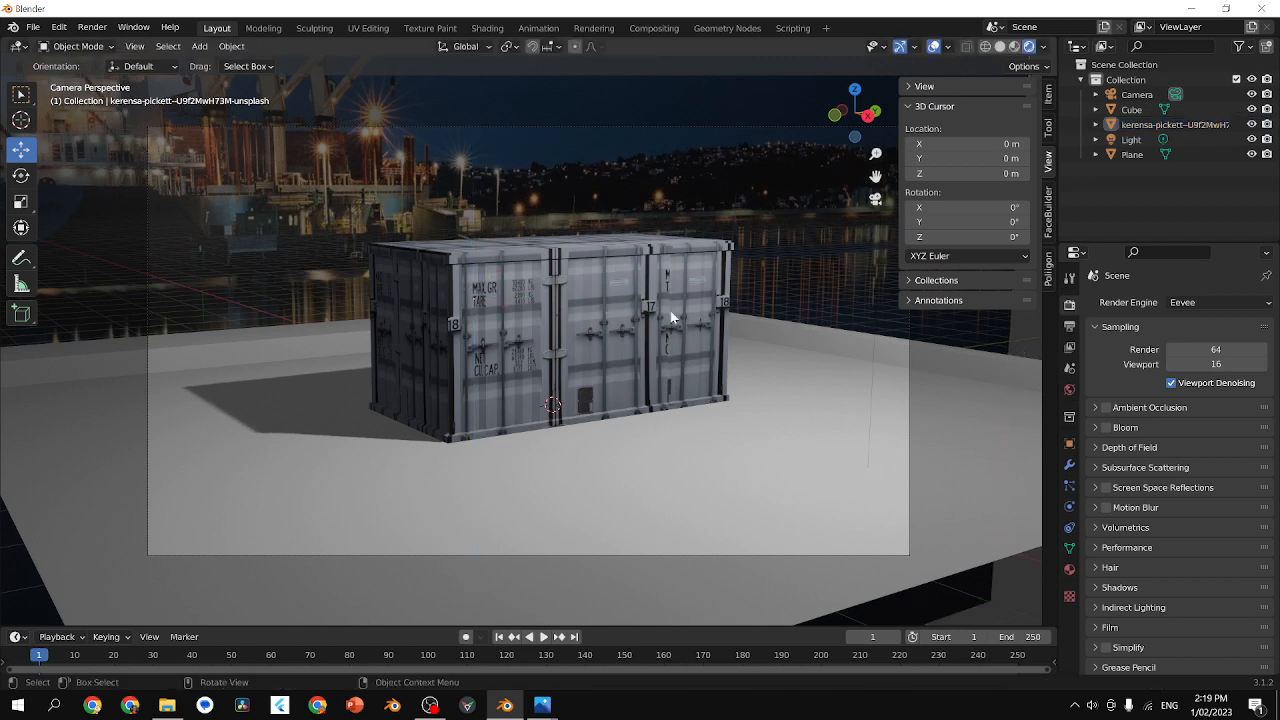
Open the harbour backdrop's material in the Shading workspace and separate the image texture node from the Principled BSDF node.
left_click(450, 184)
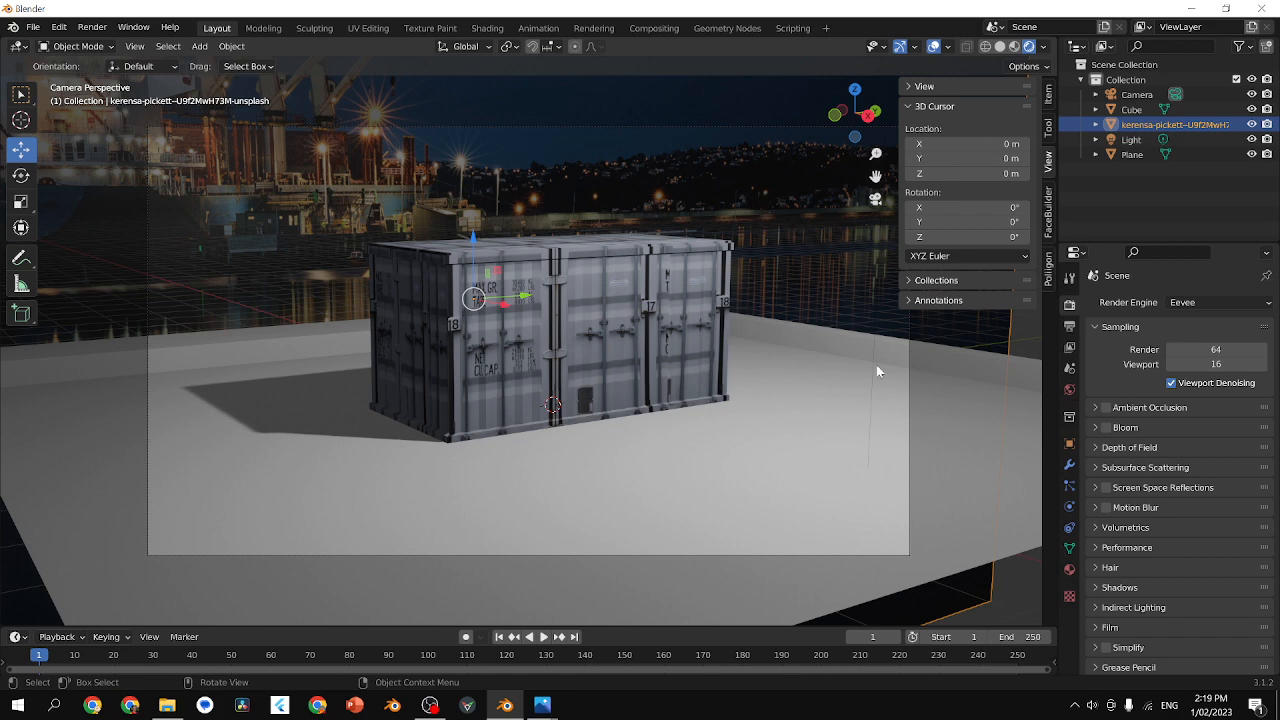
left_click(488, 28)
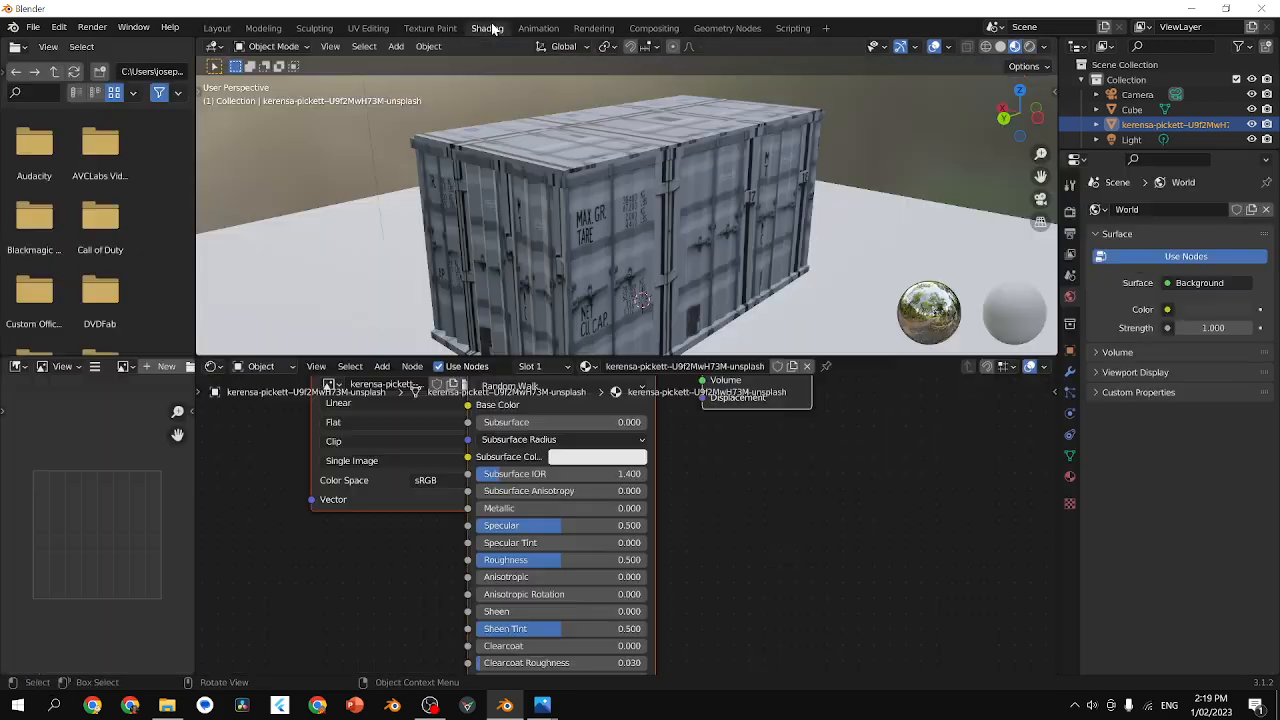
scroll(721, 535, "down", 3)
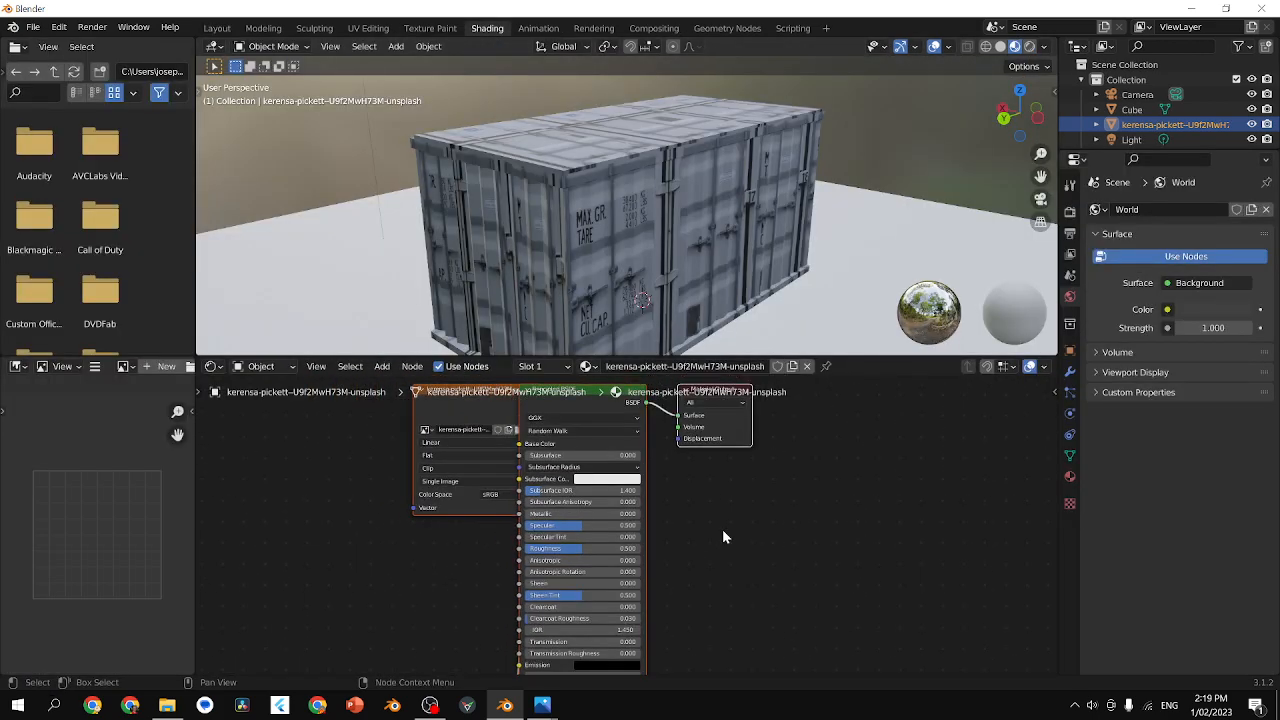
key("Home")
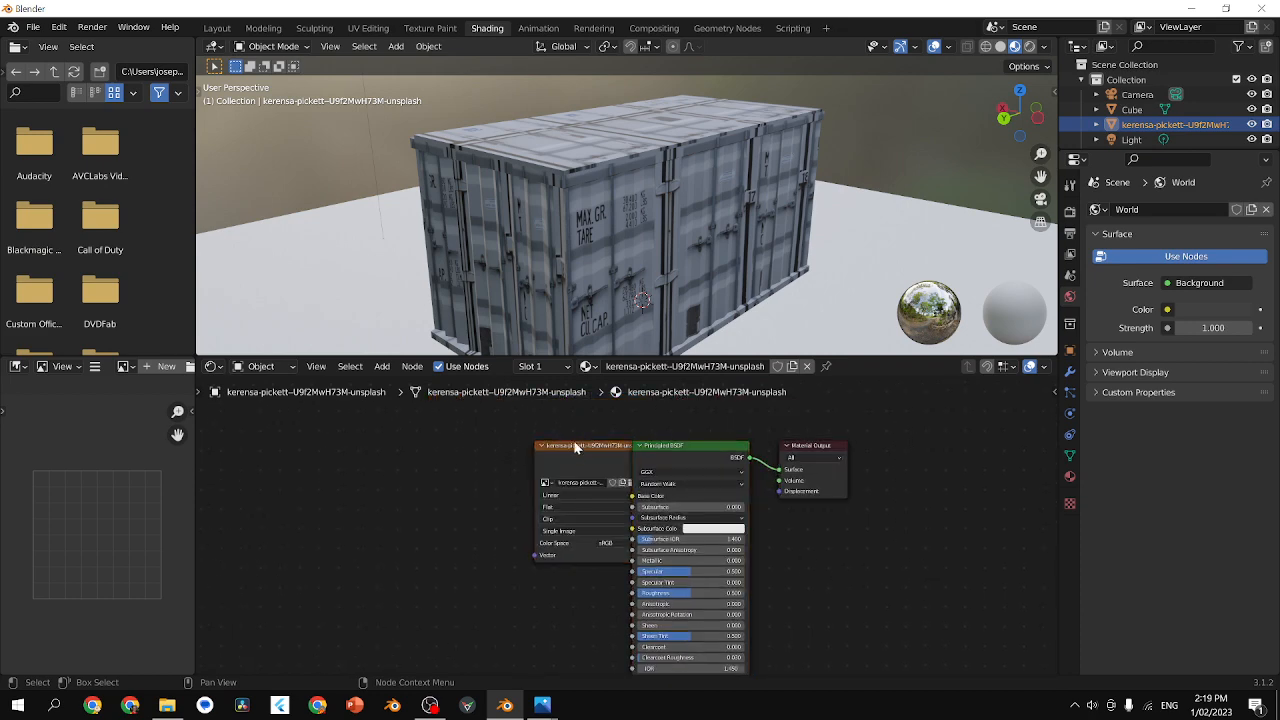
left_click_drag(584, 447, 536, 447)
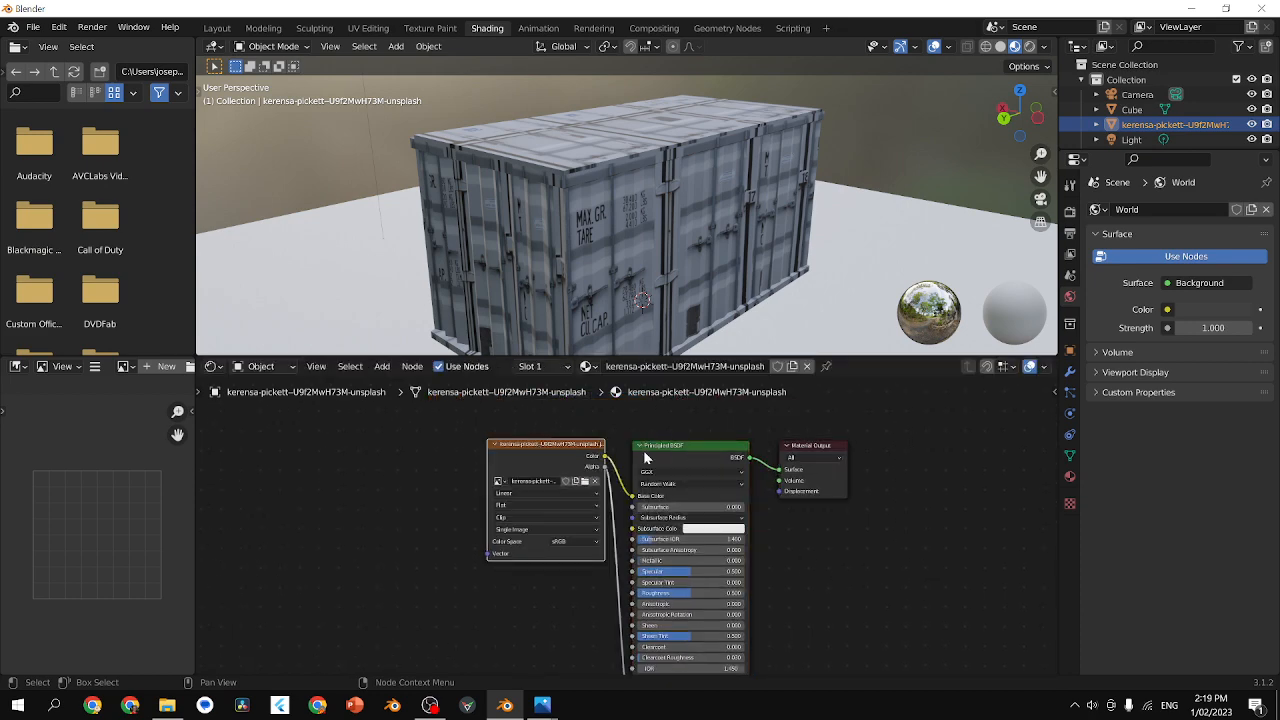
Add an Emission node to the backdrop material and connect its Emission output to the image texture's Vector input.
left_click(383, 368)
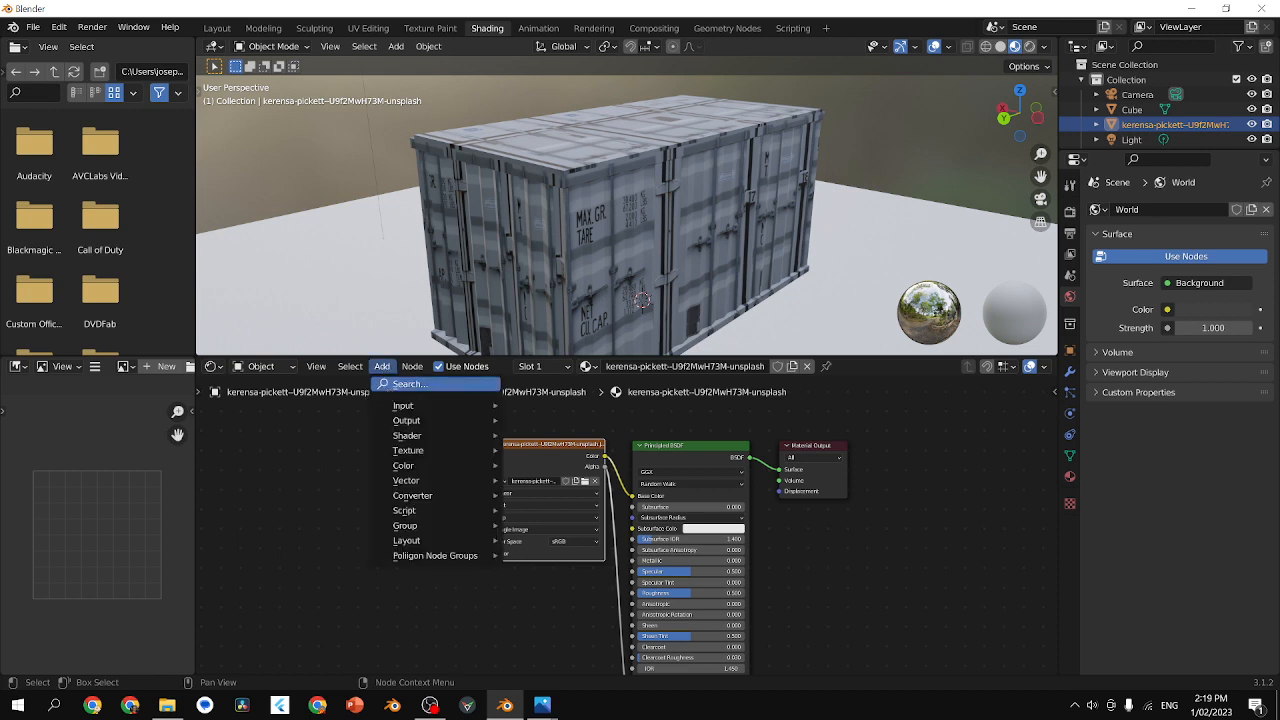
left_click(386, 384)
type("em")
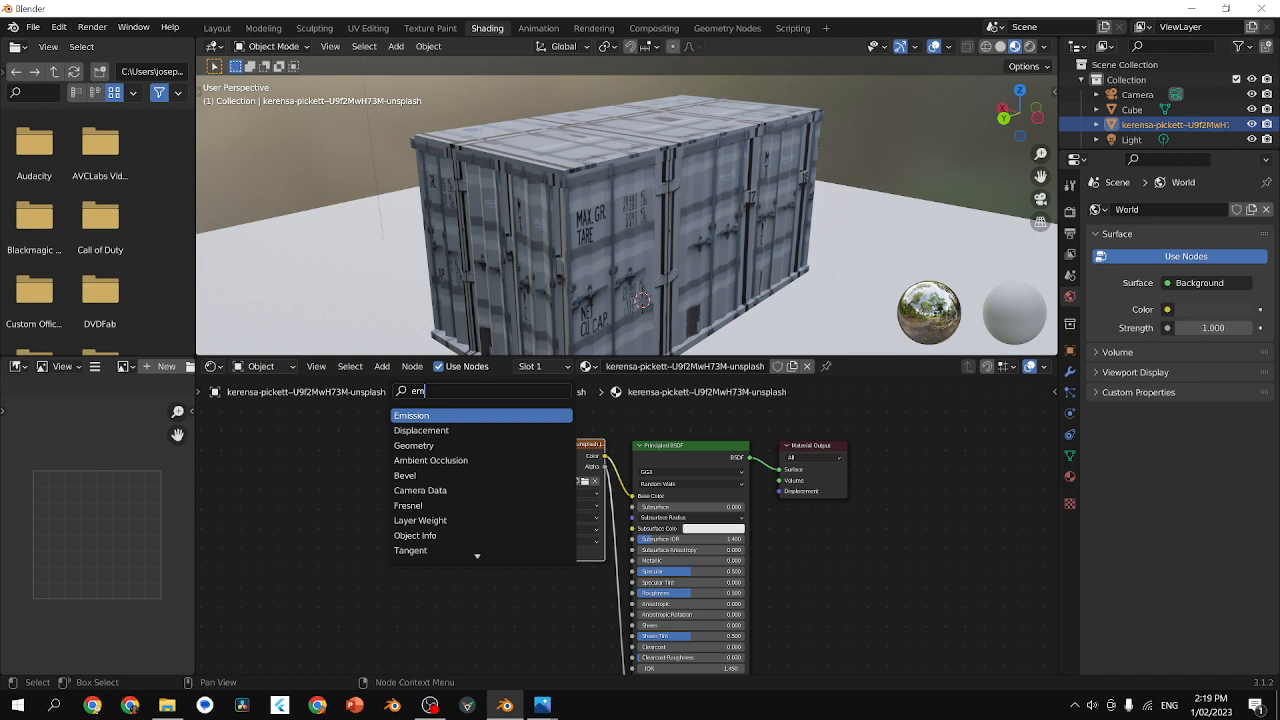
key("Return")
left_click(413, 477)
left_click_drag(409, 474, 487, 553)
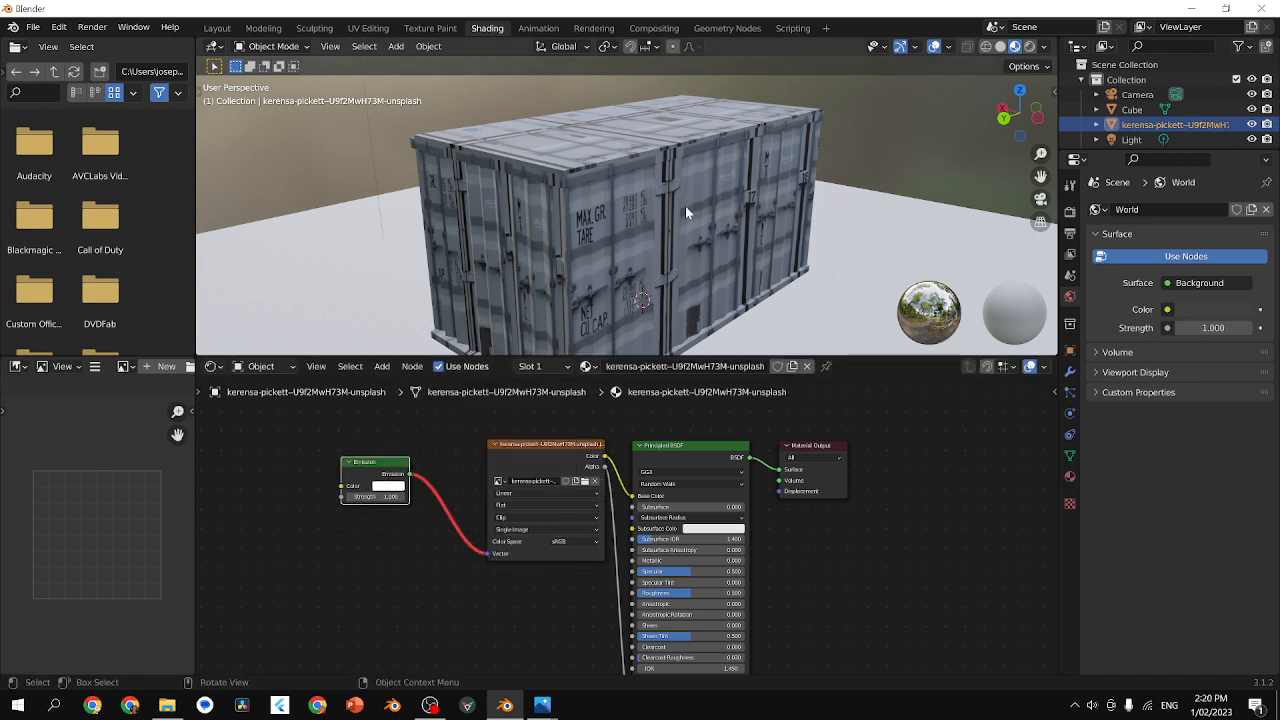
Select the ground plane in the Layout workspace and bring up its material nodes in the Shading workspace.
middle_click_drag(685, 212, 633, 208)
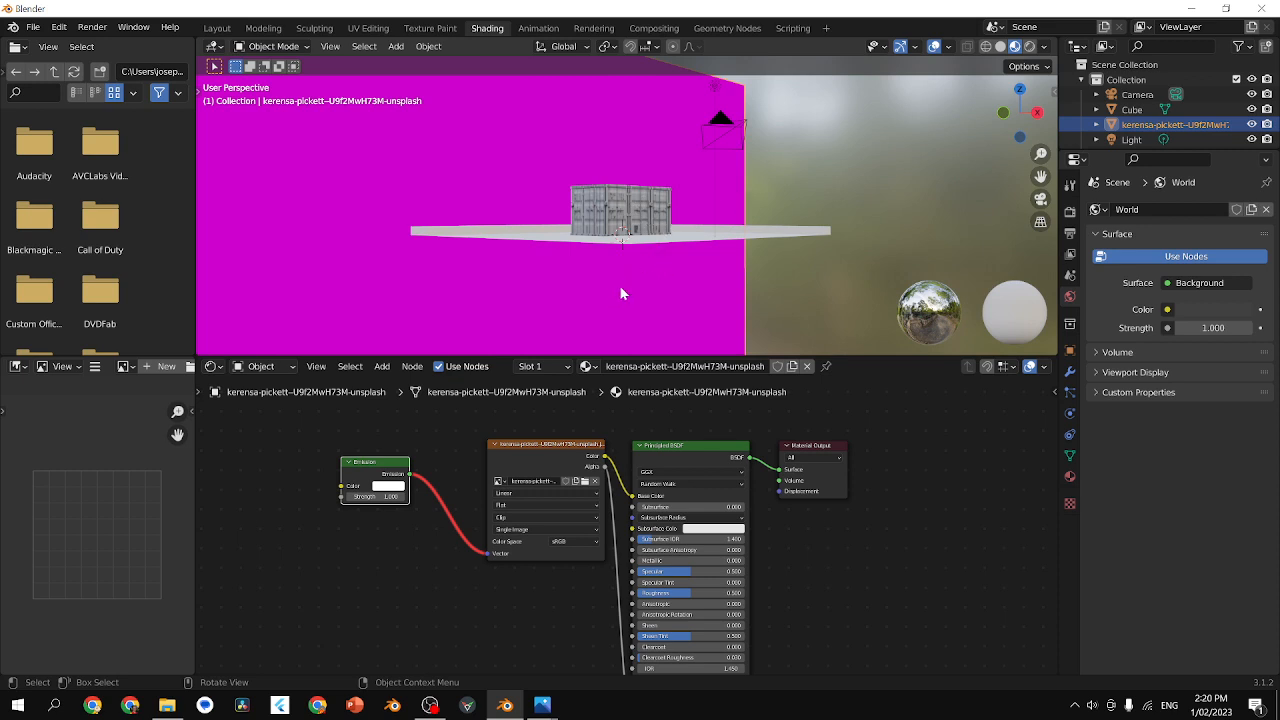
middle_click_drag(450, 284, 540, 240)
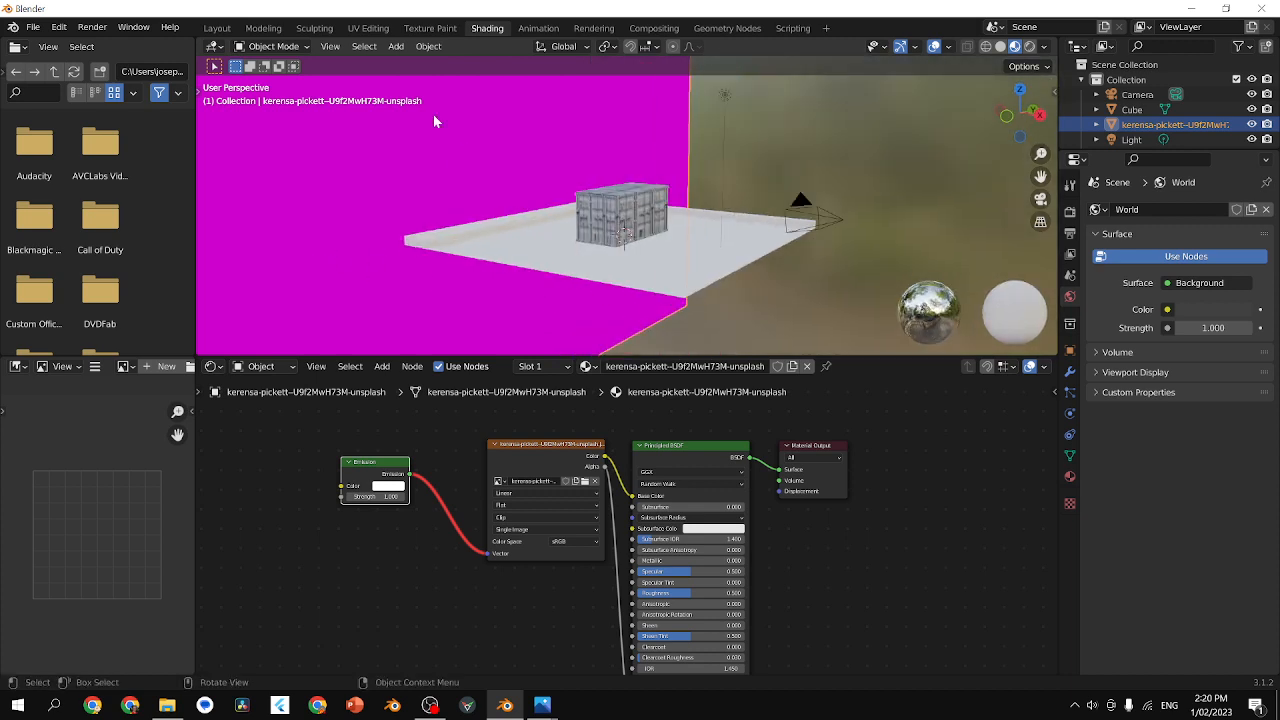
left_click(217, 28)
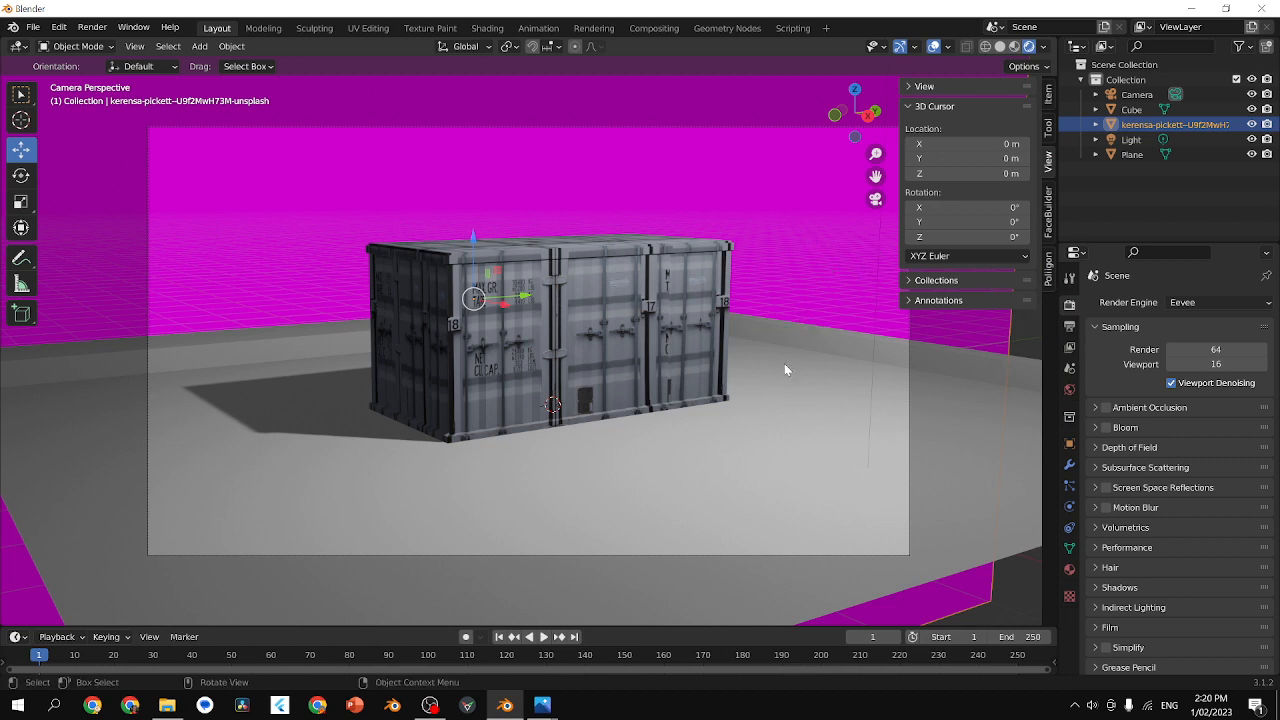
left_click(825, 434)
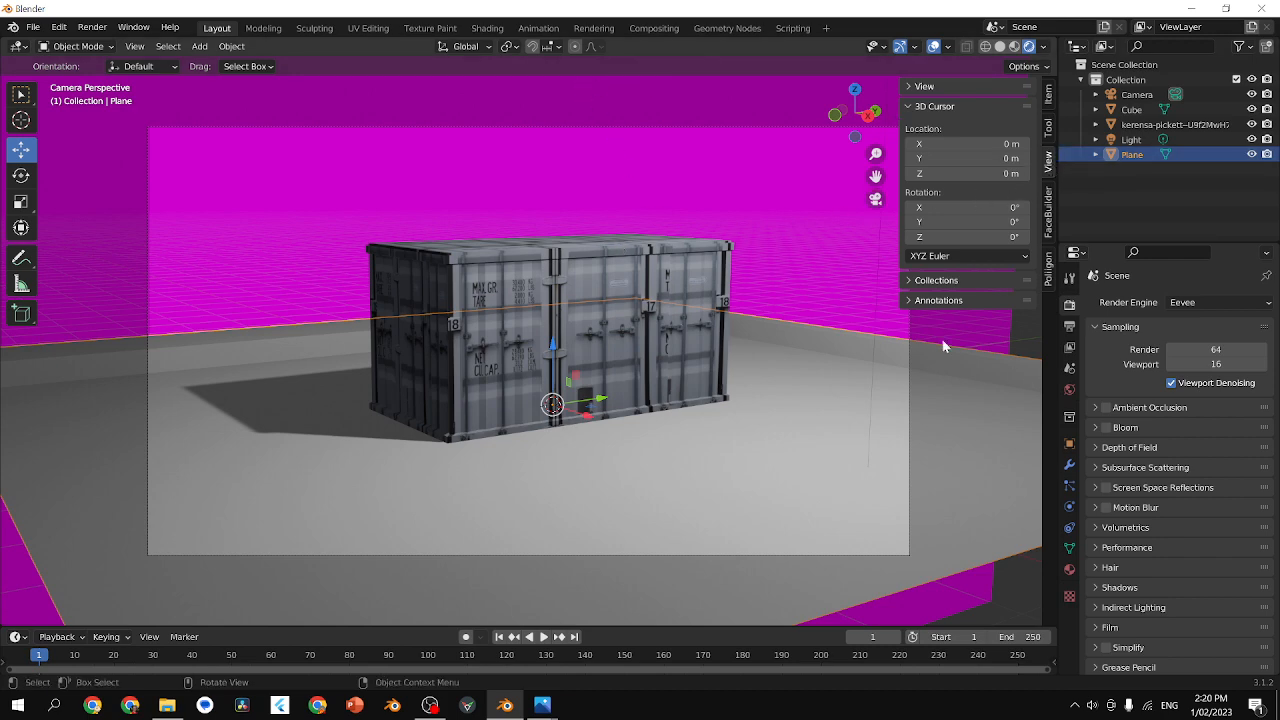
left_click(480, 28)
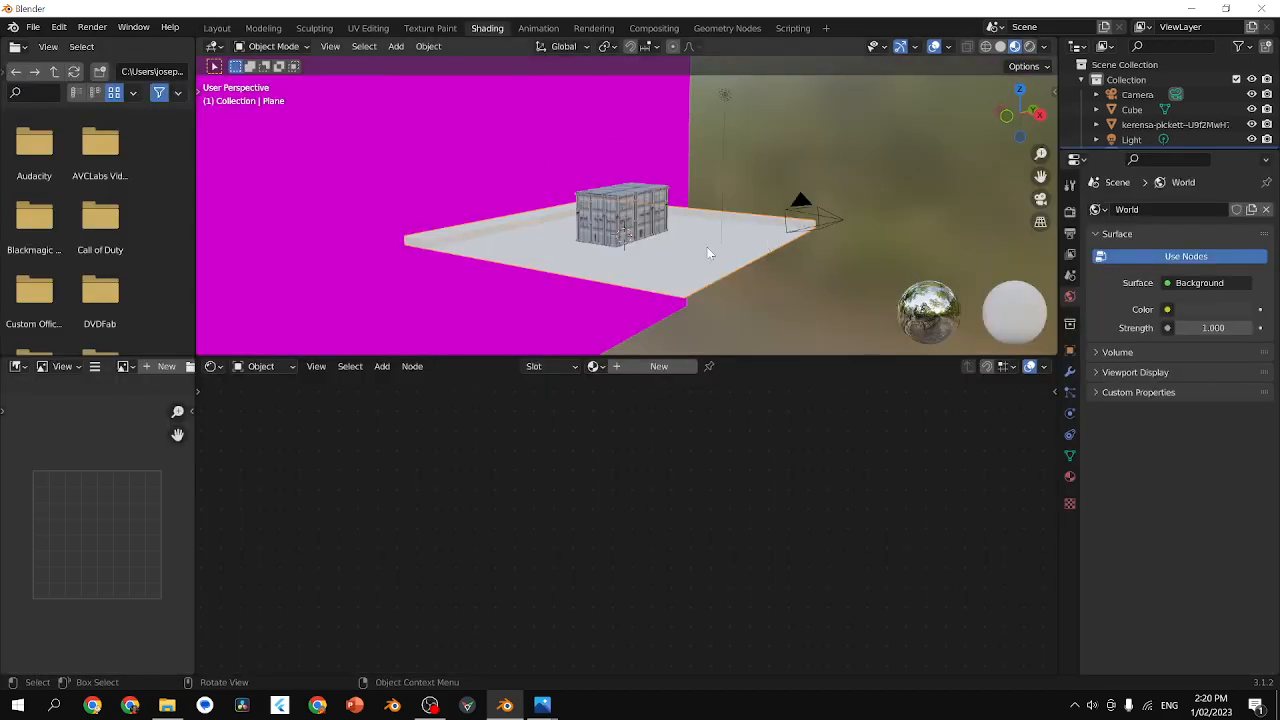
scroll(734, 247, "up", 2)
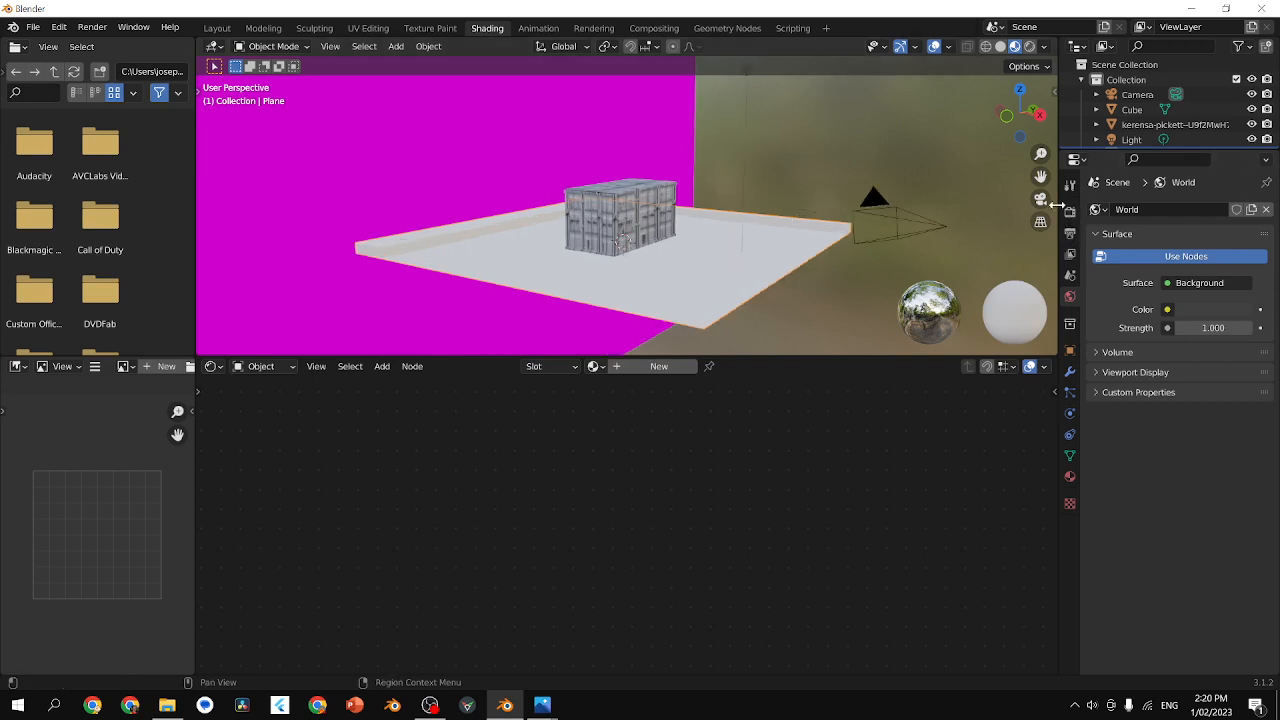
Search Poliigon for "free asphalt" and apply the 2K CityStreetAsphaltGenericCracked002 material to the ground plane.
left_click(1054, 92)
left_click(1049, 270)
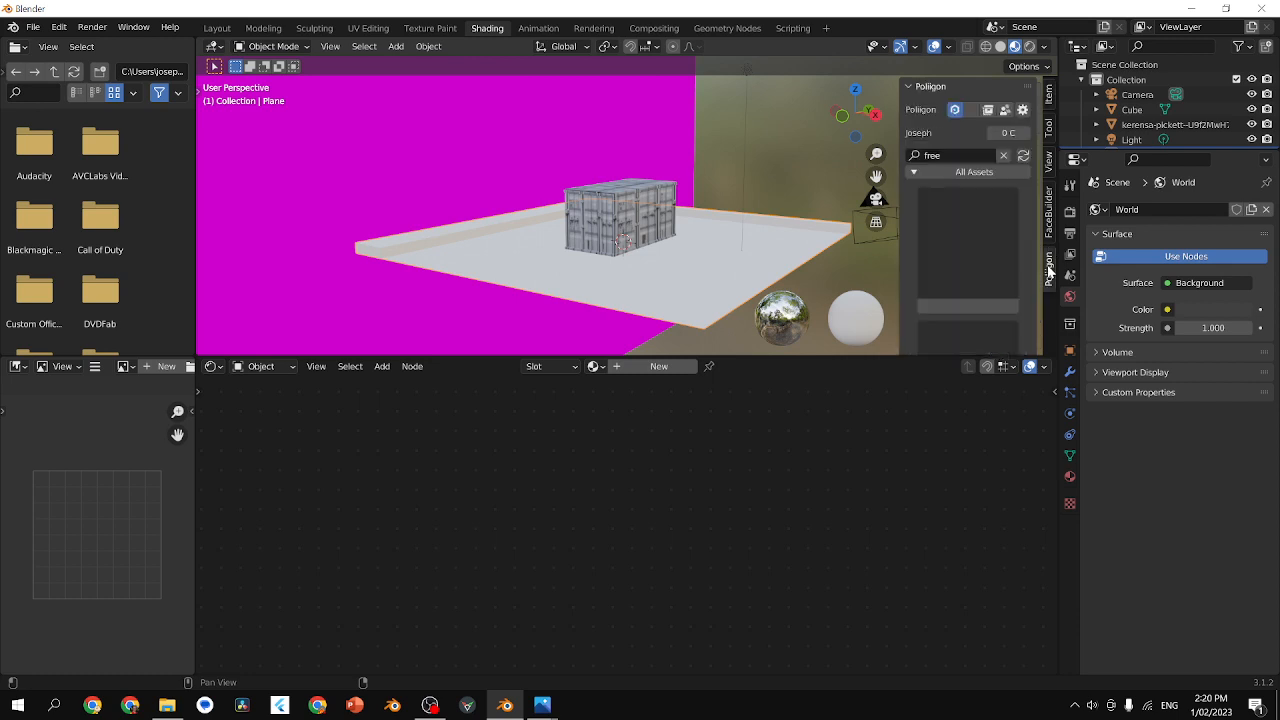
left_click(957, 158)
left_click(957, 158)
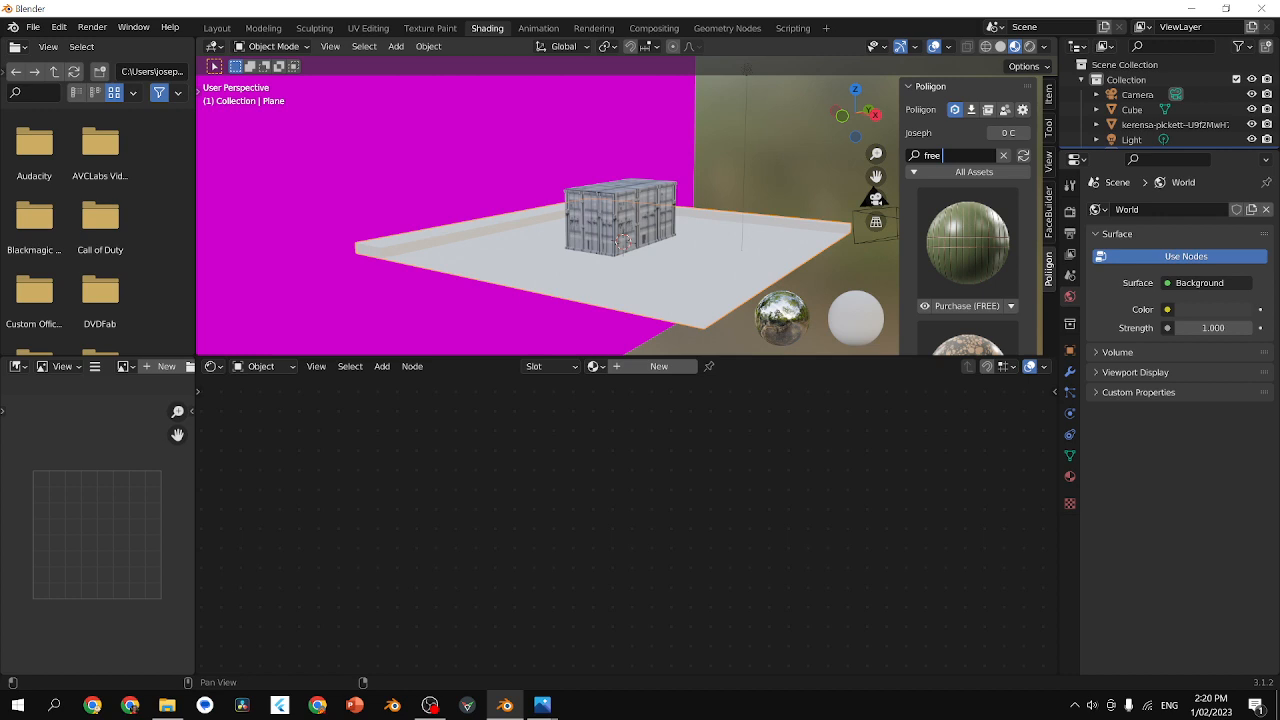
type("asphalt")
key("Return")
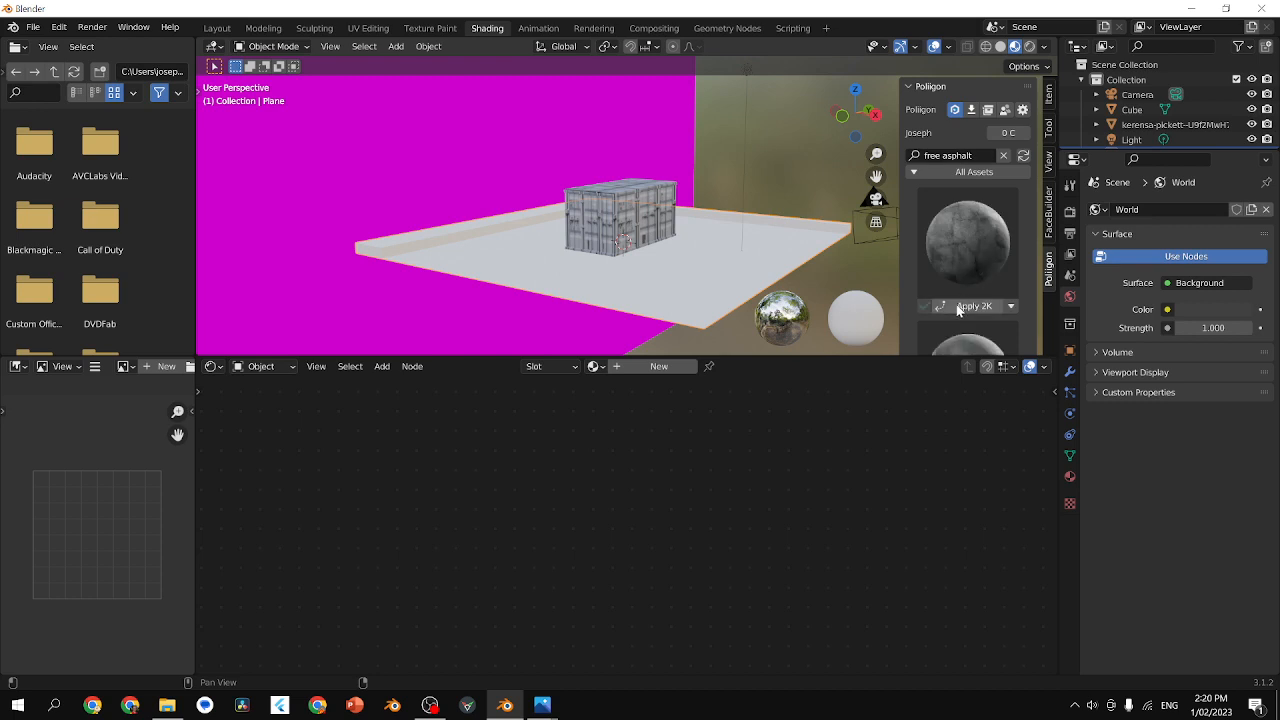
left_click(958, 307)
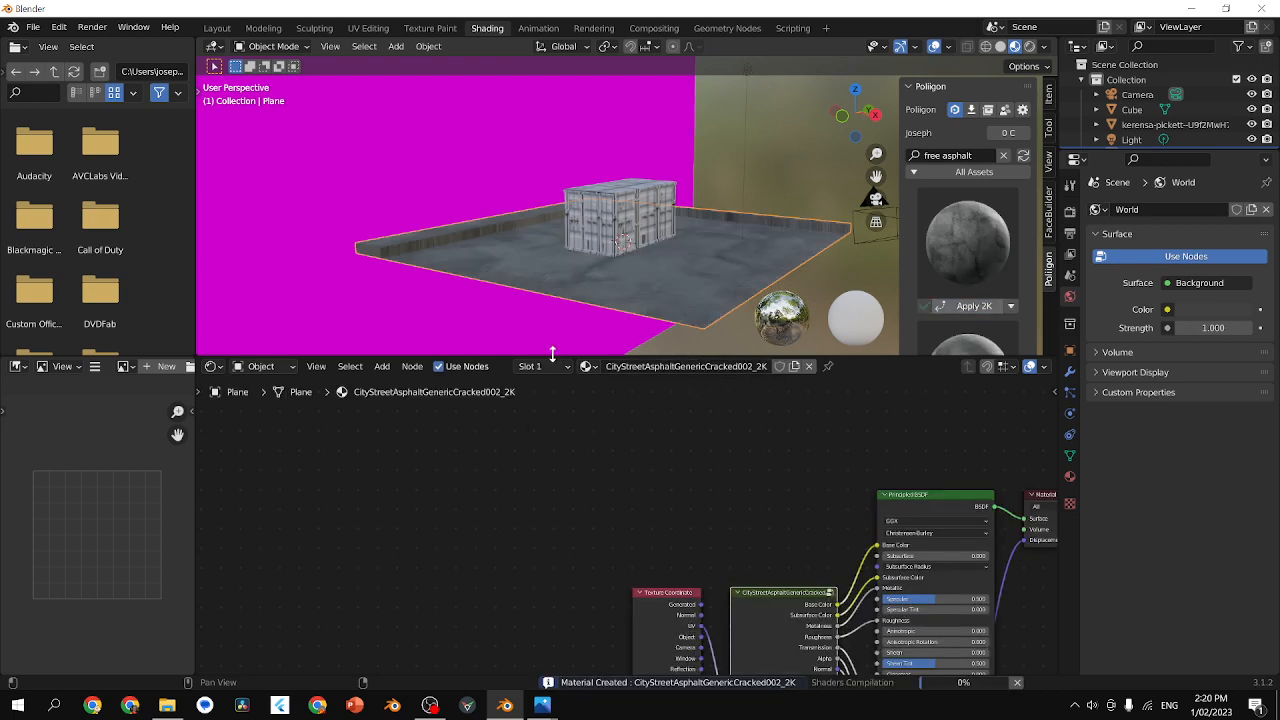
Increase the asphalt texture's Scale to about 3.4 and return to the Layout workspace.
middle_click_drag(694, 301, 636, 330)
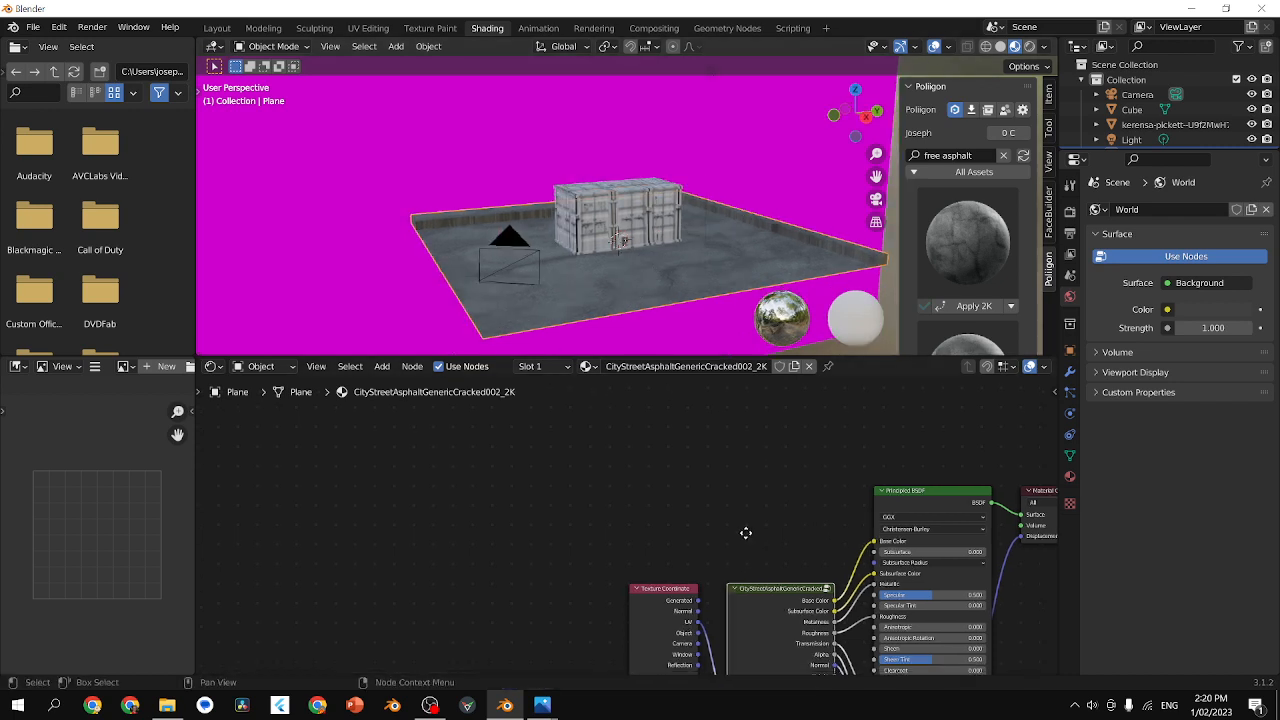
middle_click_drag(746, 534, 540, 410)
left_click_drag(571, 580, 640, 580)
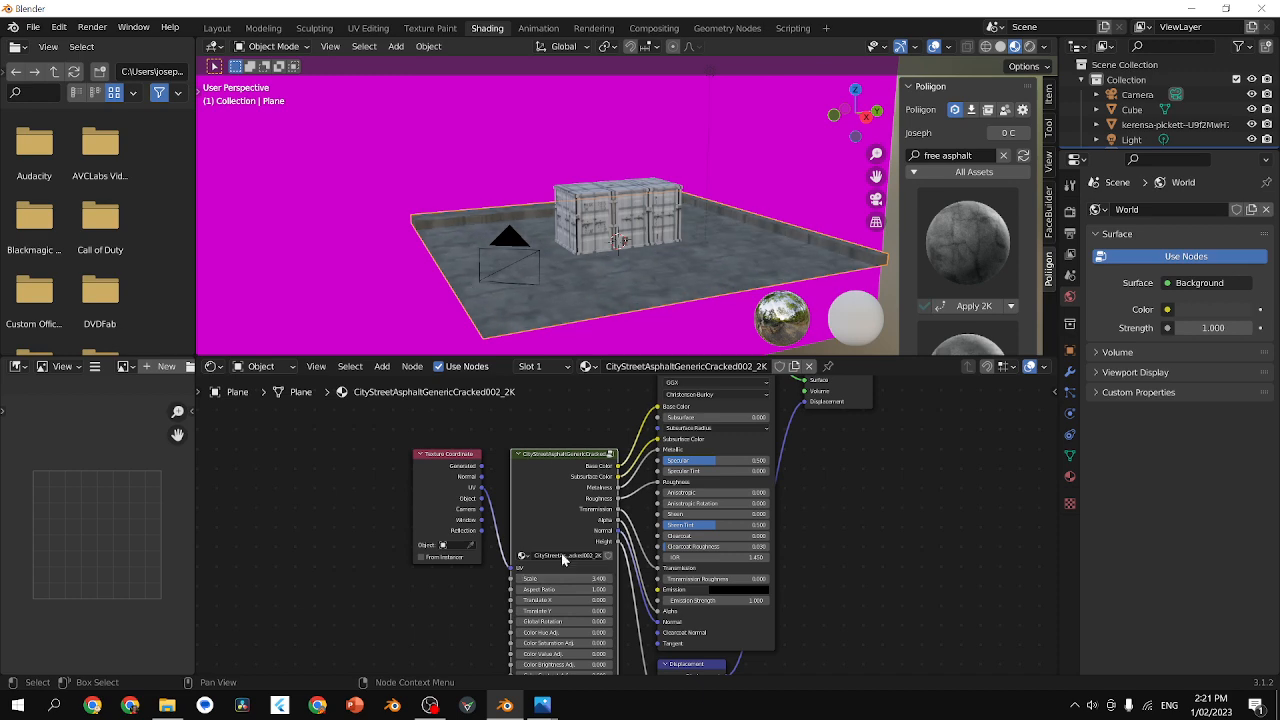
left_click(218, 28)
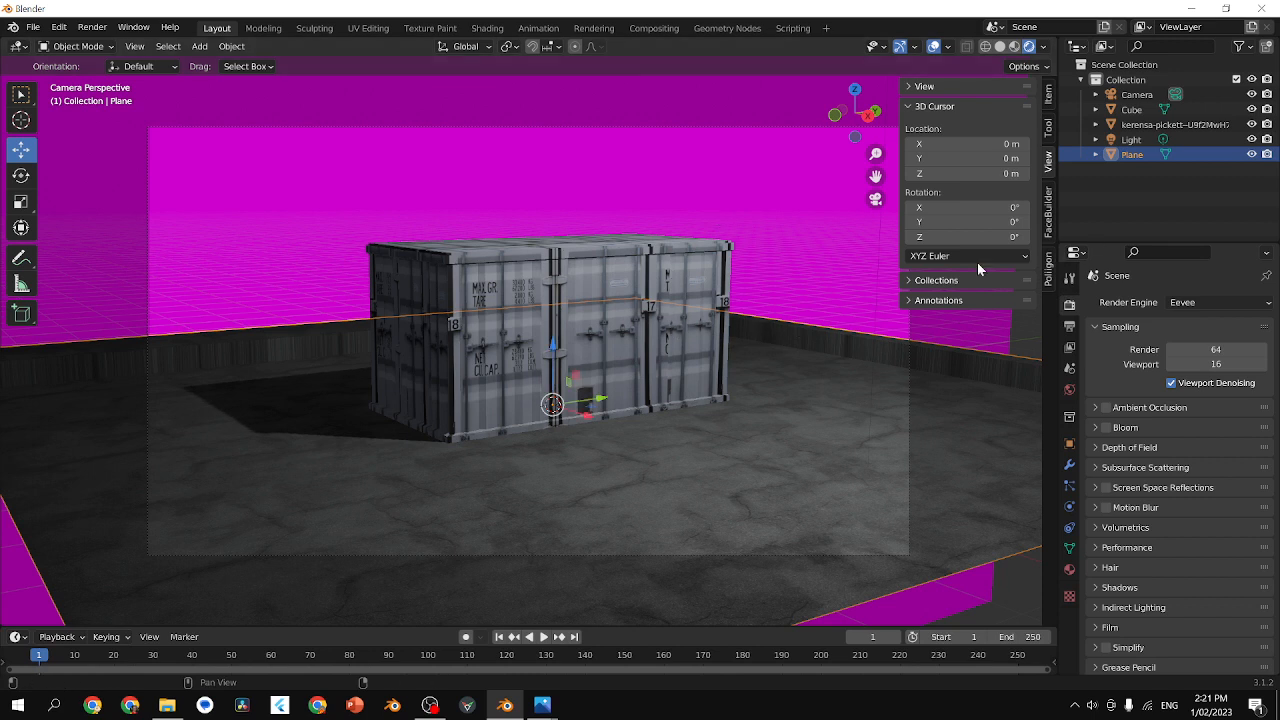
Select the camera, lock it to the view, and orbit slightly to reframe the container before deselecting the camera.
left_click(1047, 132)
left_click(1049, 165)
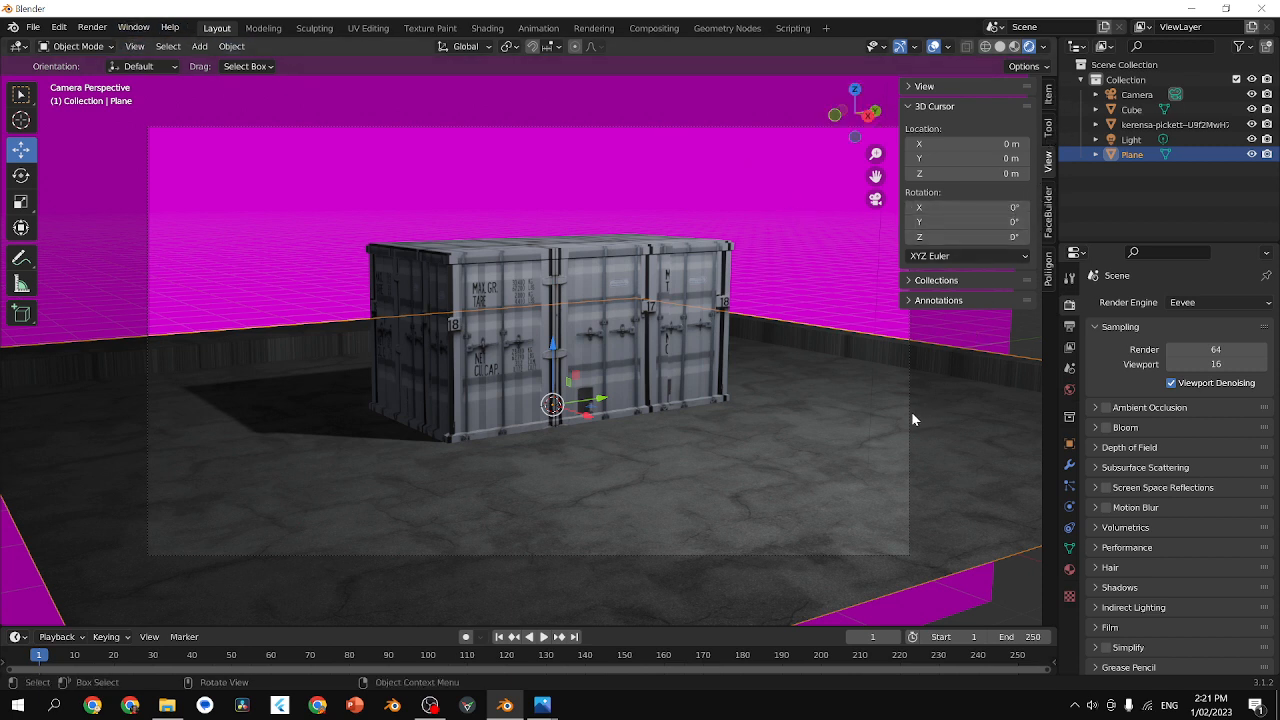
left_click(909, 361)
left_click(1048, 129)
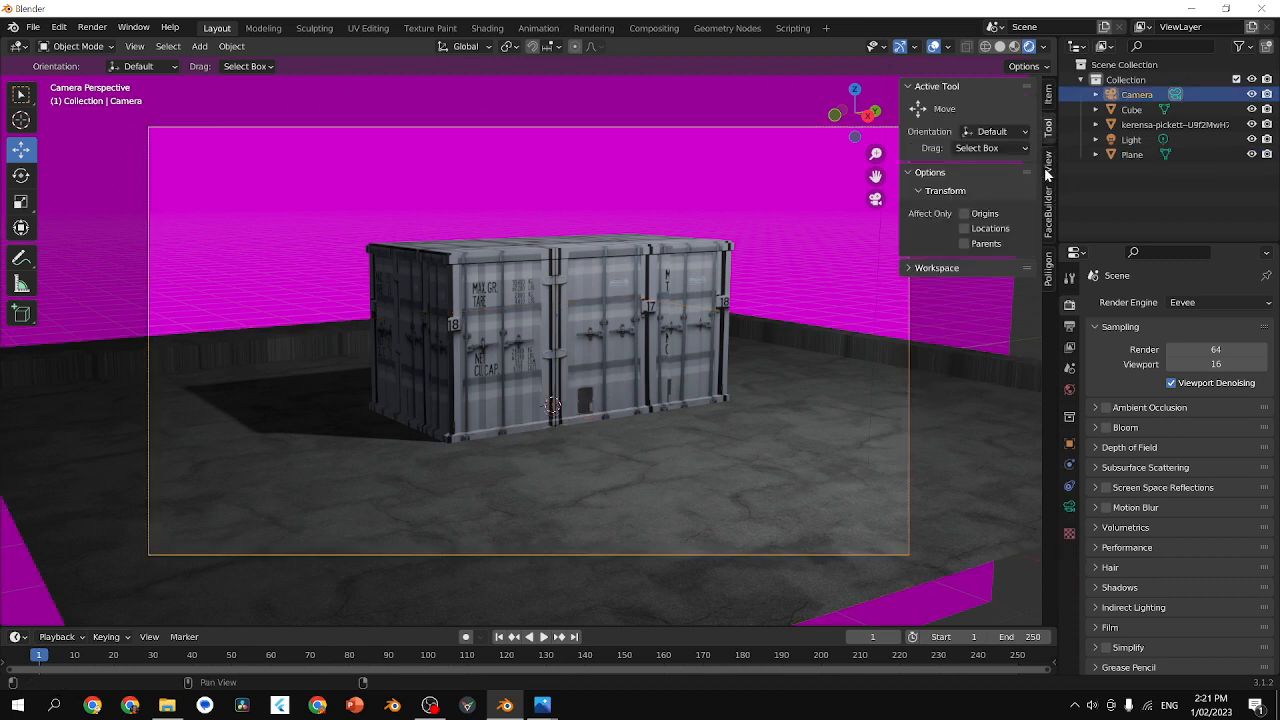
left_click(1048, 166)
left_click(937, 281)
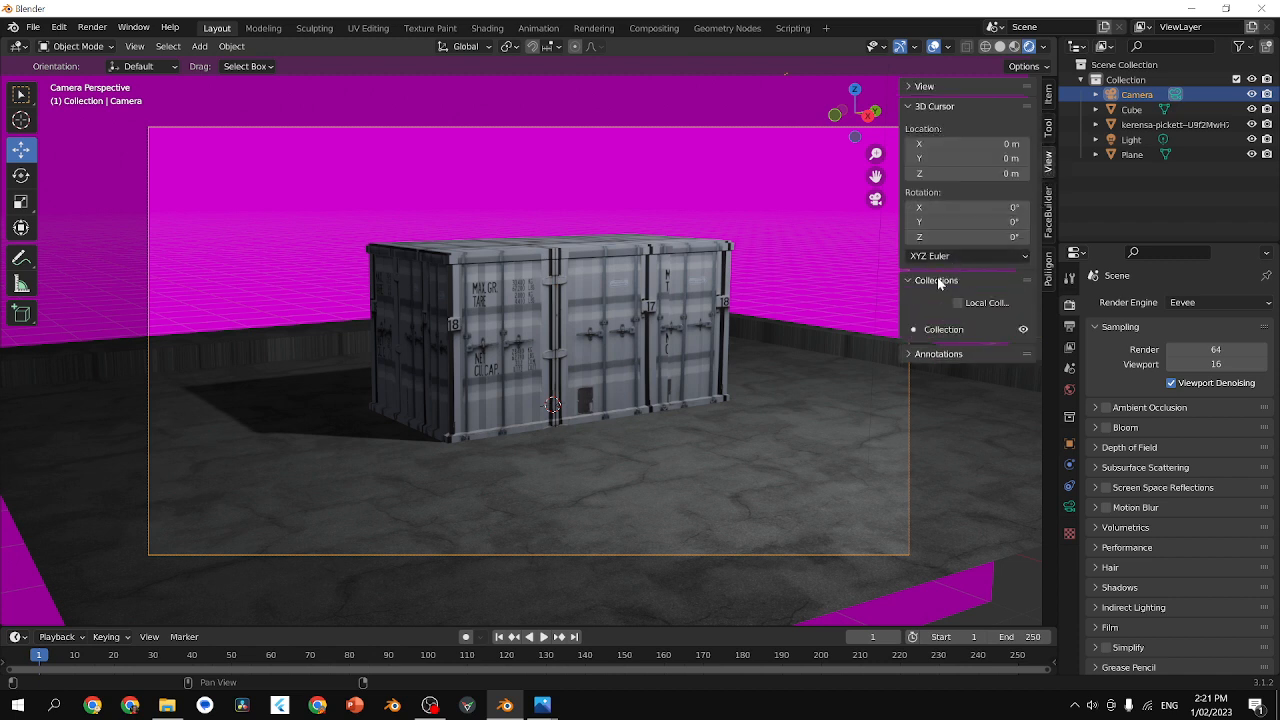
left_click(938, 281)
left_click(924, 107)
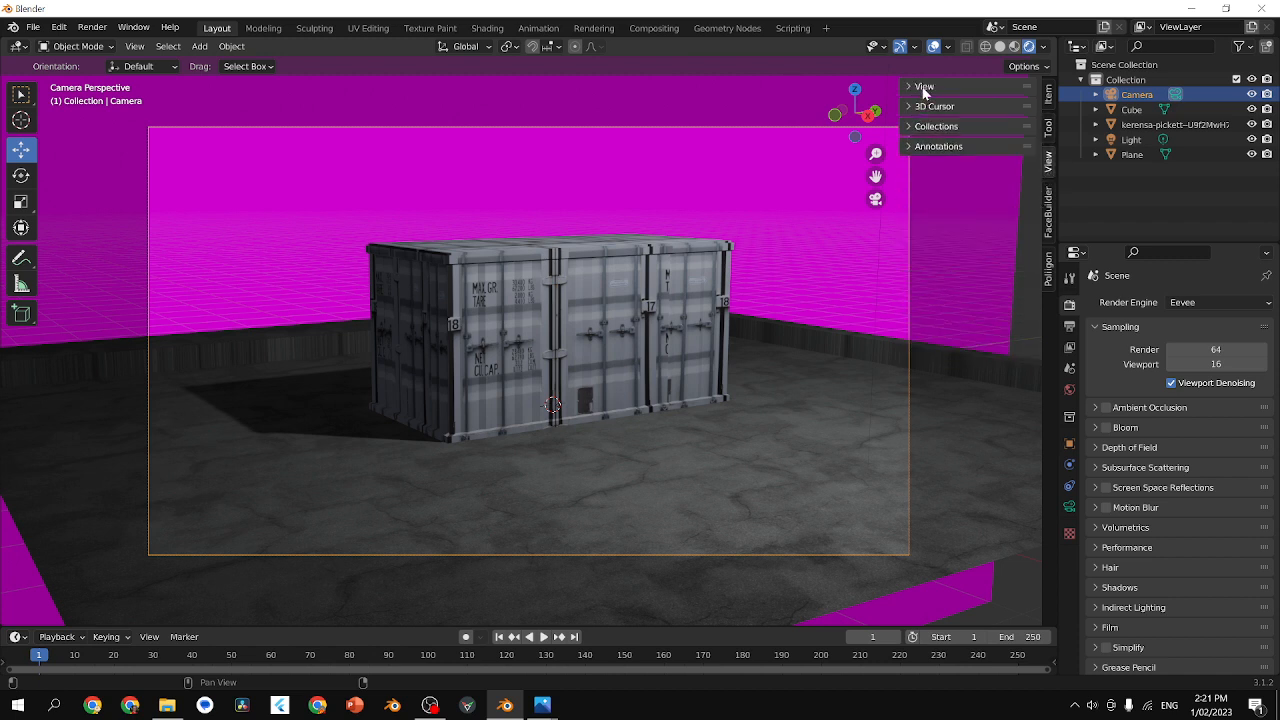
left_click(924, 87)
left_click(964, 272)
middle_click_drag(797, 314, 800, 314)
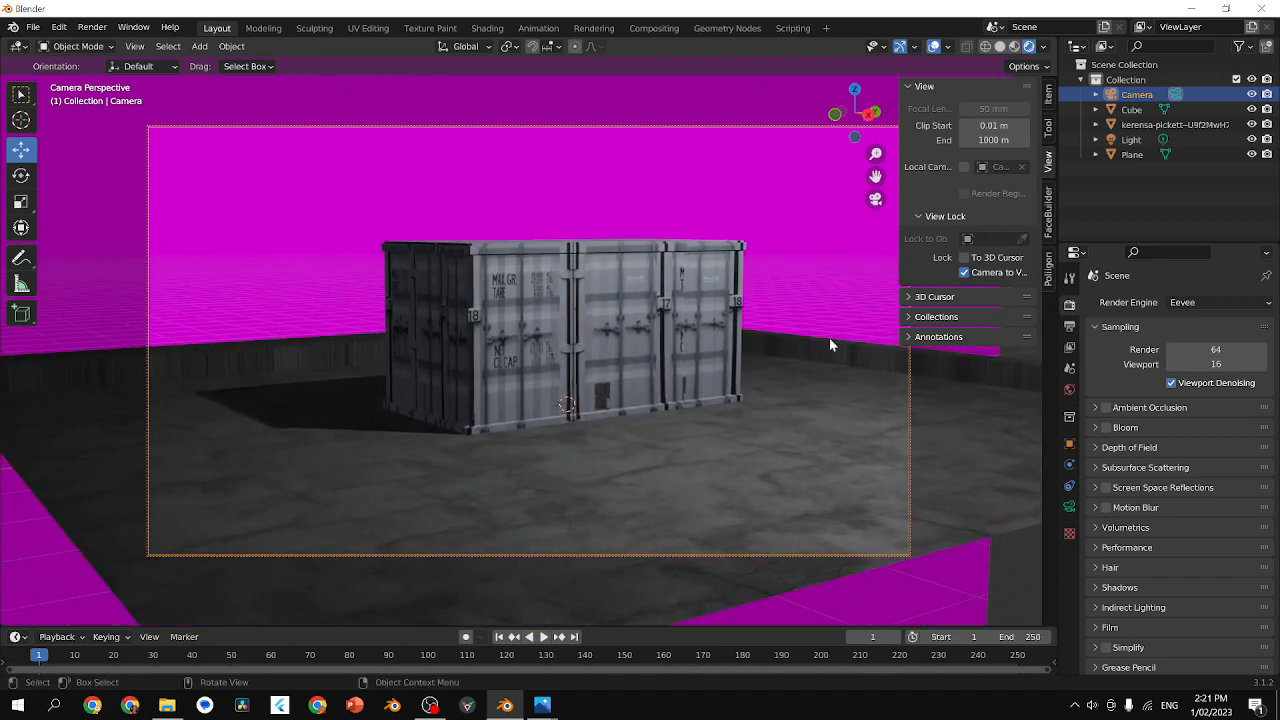
left_click(1007, 577)
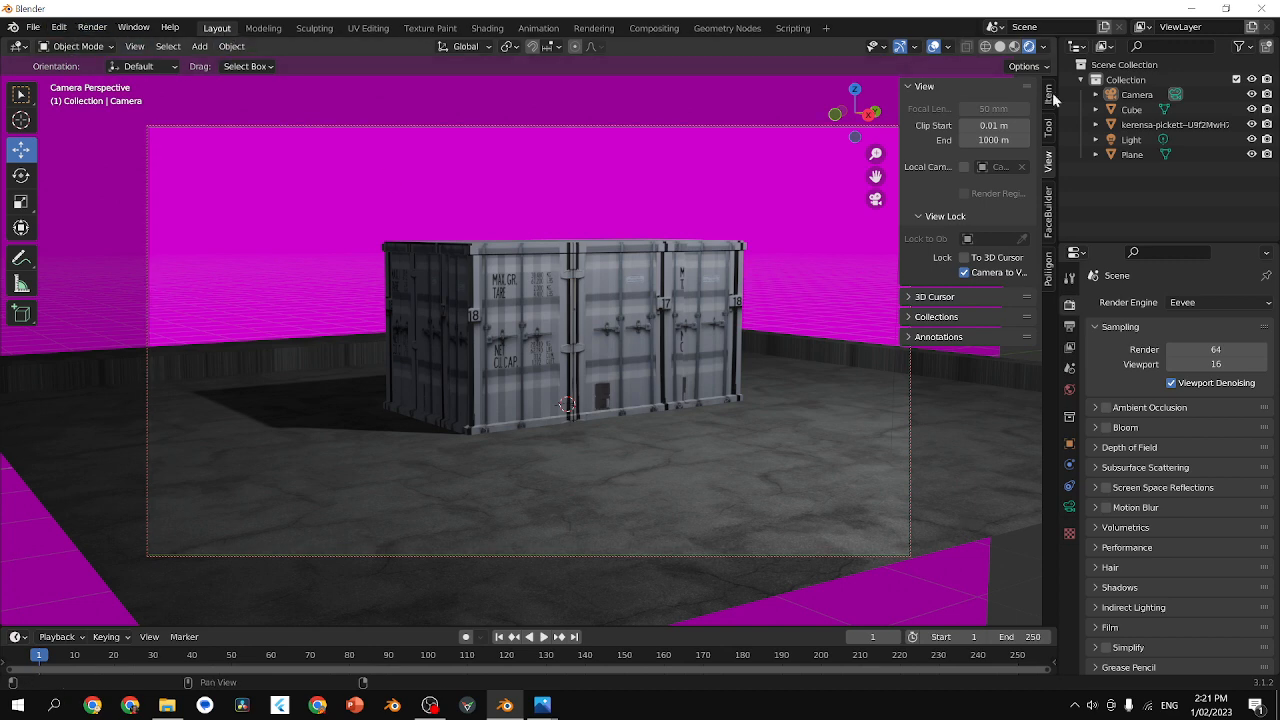
Set the render engine to Cycles.
left_click(1212, 302)
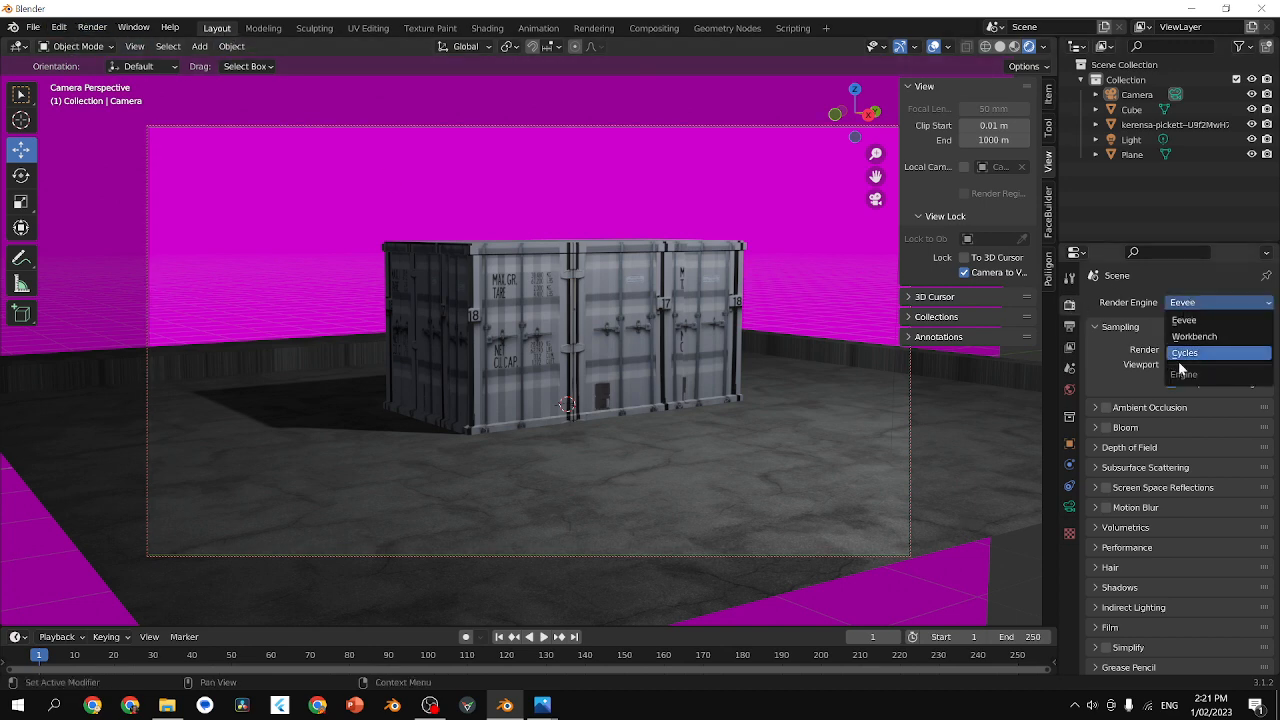
left_click(1180, 358)
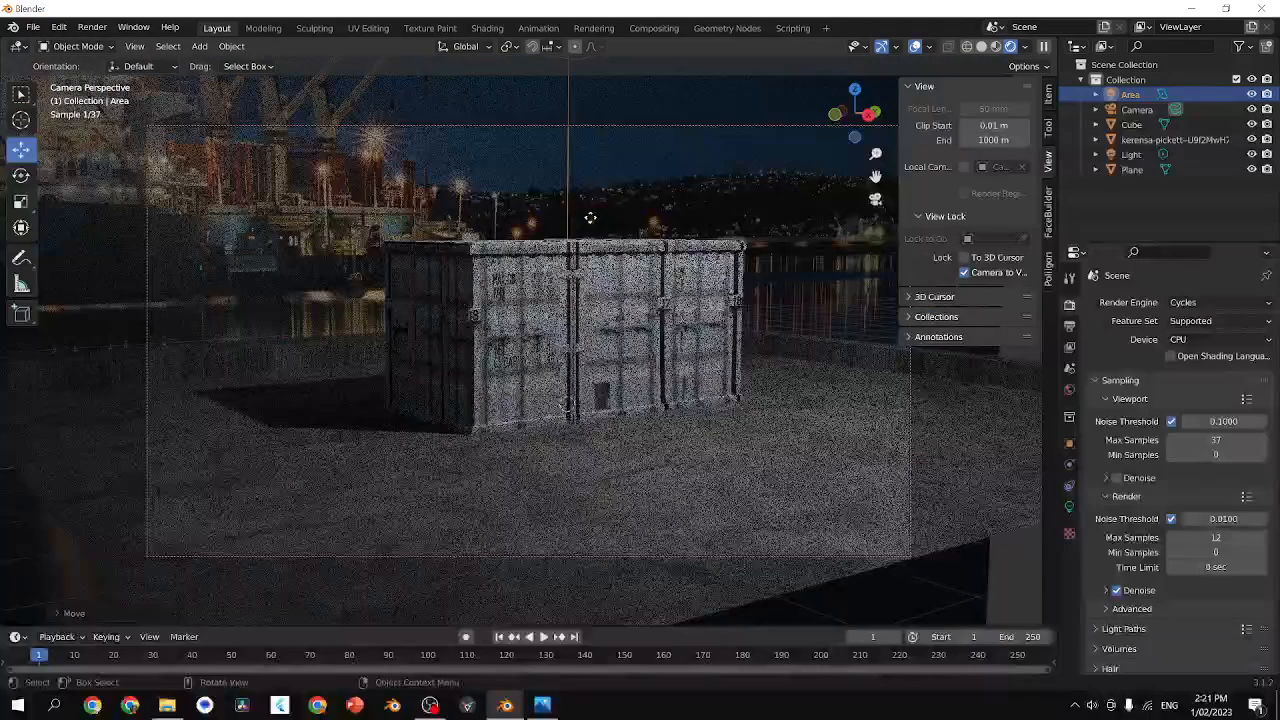
Place the area light above the container, aim it at the ground by the container's front, and set its power to about 741.4 W.
left_click(585, 352)
left_click_drag(585, 352, 617, 433)
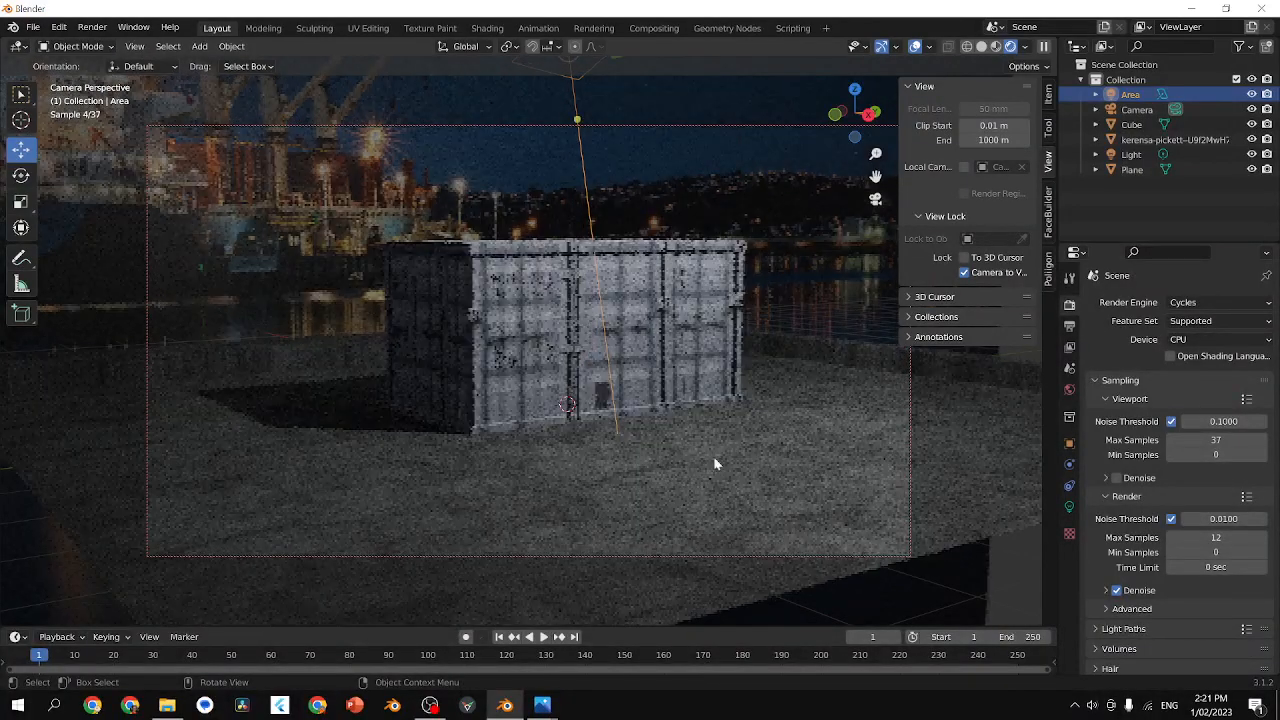
left_click(1070, 508)
left_click_drag(1192, 405, 1142, 418)
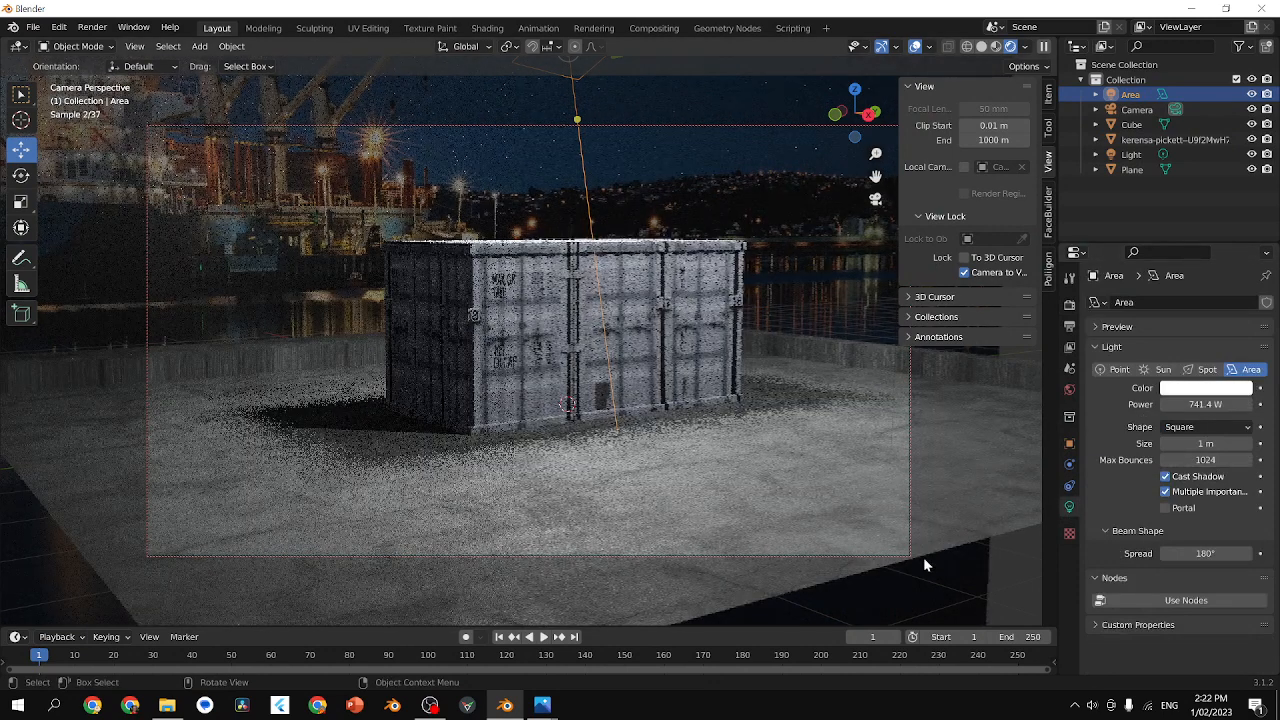
Add a sun light to the scene and raise it straight up above the container.
left_click(199, 47)
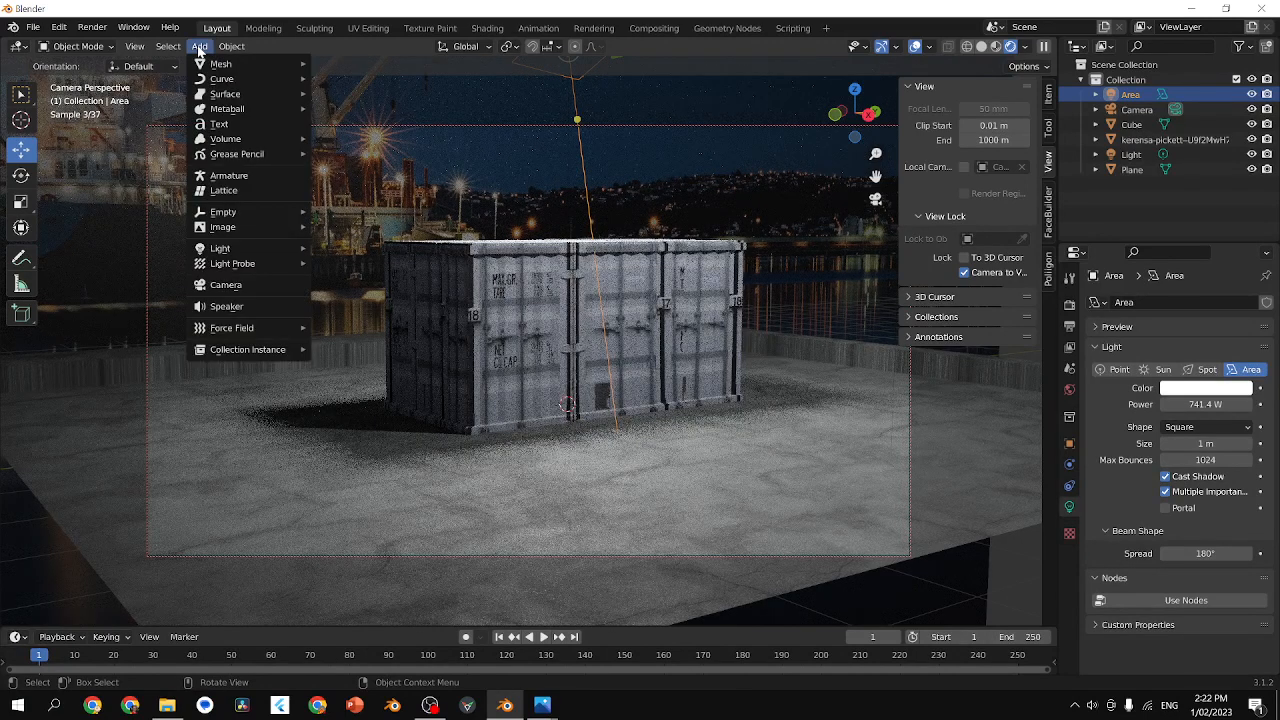
mouse_move(240, 248)
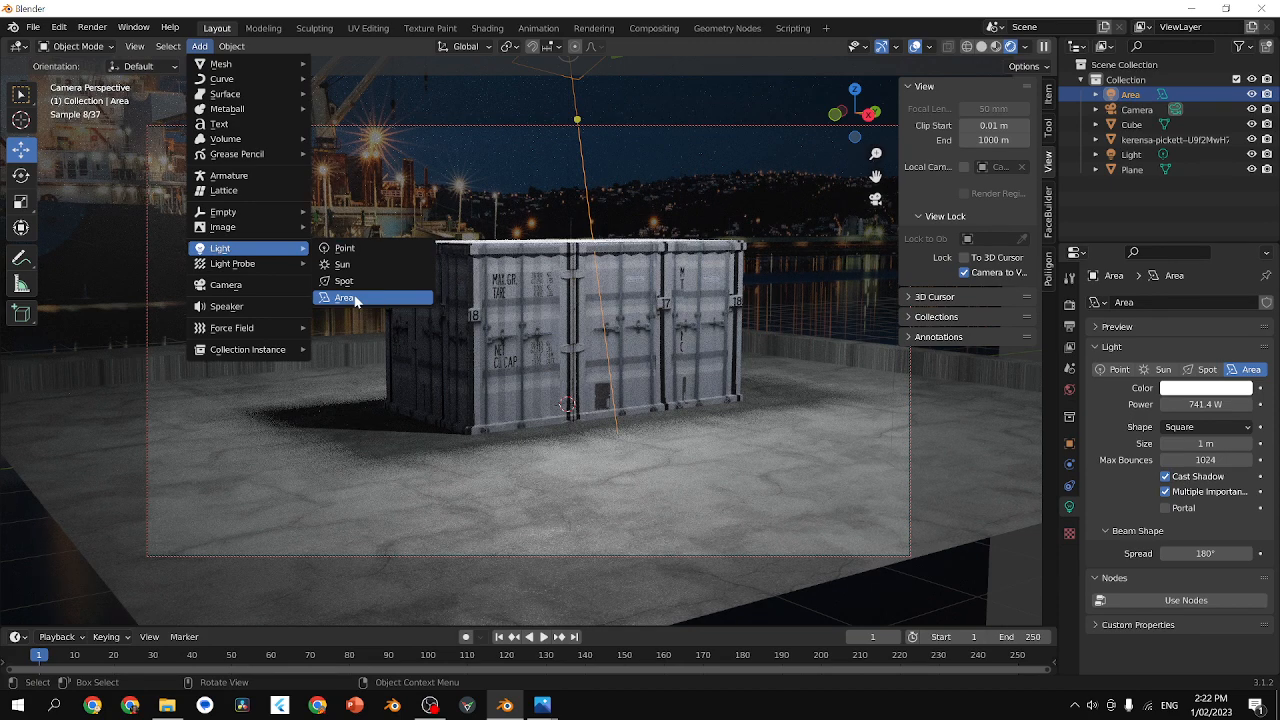
left_click(343, 264)
key("g")
left_click(572, 93)
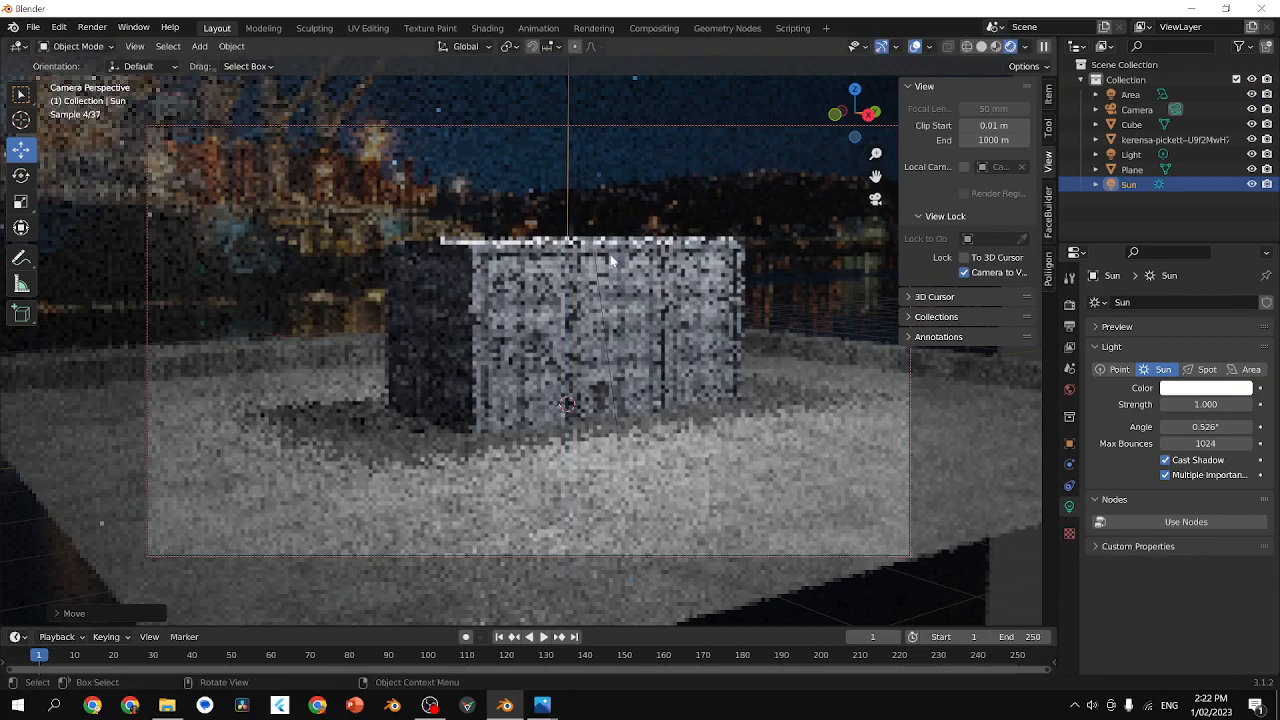
Reposition the sun light and angle its beam diagonally down across the container, then return to the camera view.
middle_click_drag(726, 243, 682, 277)
scroll(799, 307, "down", 5)
left_click_drag(595, 197, 748, 202)
left_click_drag(714, 298, 657, 276)
left_click(875, 199)
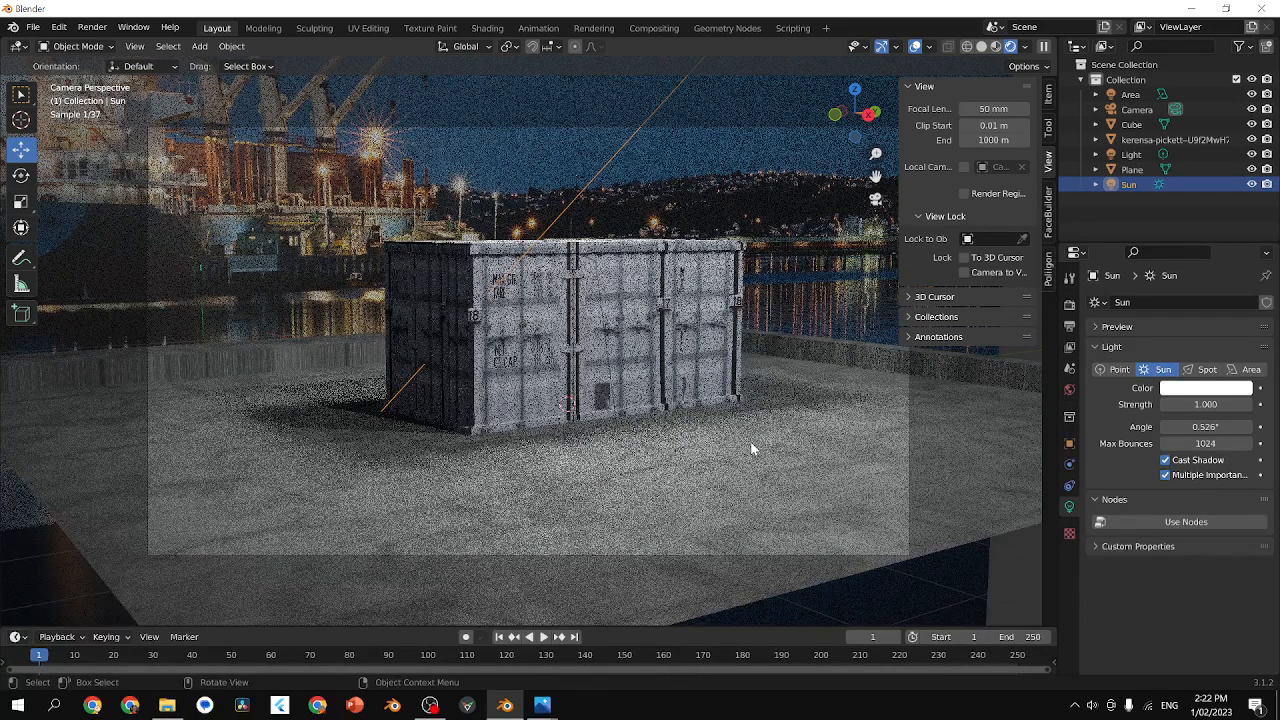
Set the render output resolution to 5408 px wide by 3123 px high.
left_click(1070, 327)
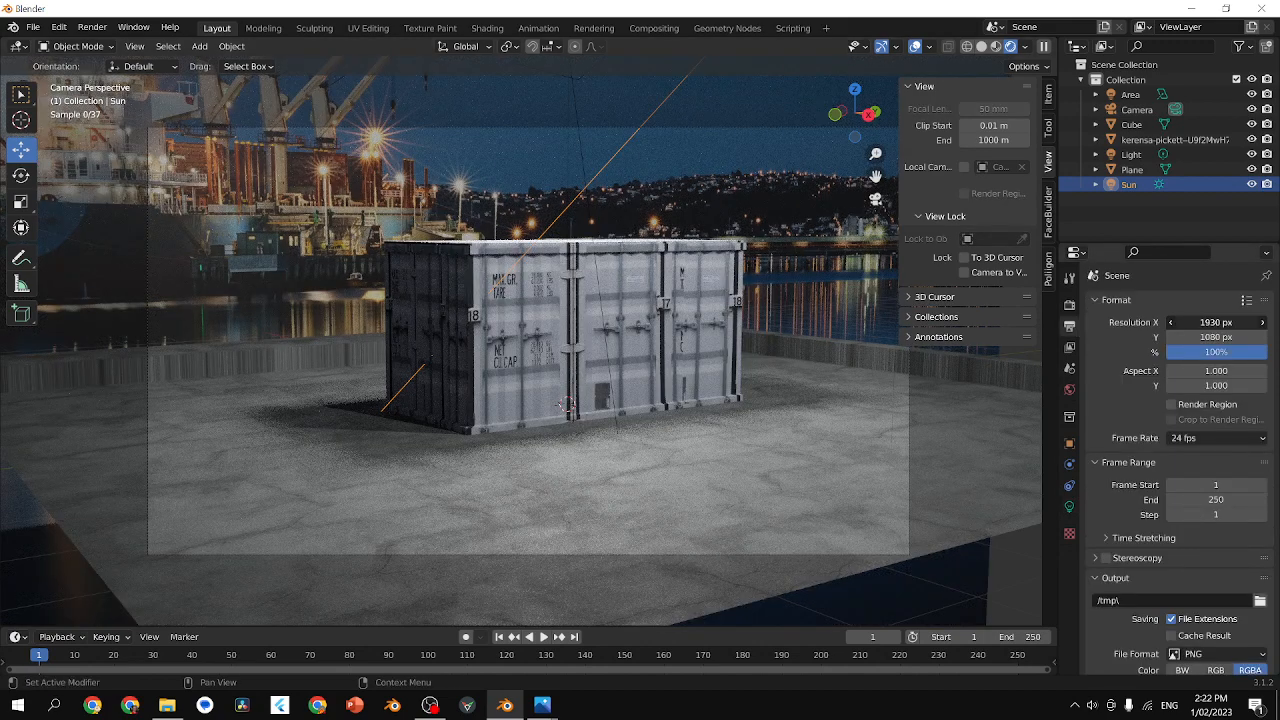
left_click_drag(1204, 322, 1262, 322)
mouse_move(1206, 338)
left_mouse_down()
mouse_move(1262, 338)
mouse_move(1202, 322)
mouse_move(1223, 322)
mouse_move(1206, 338)
left_mouse_up()
mouse_move(542, 705)
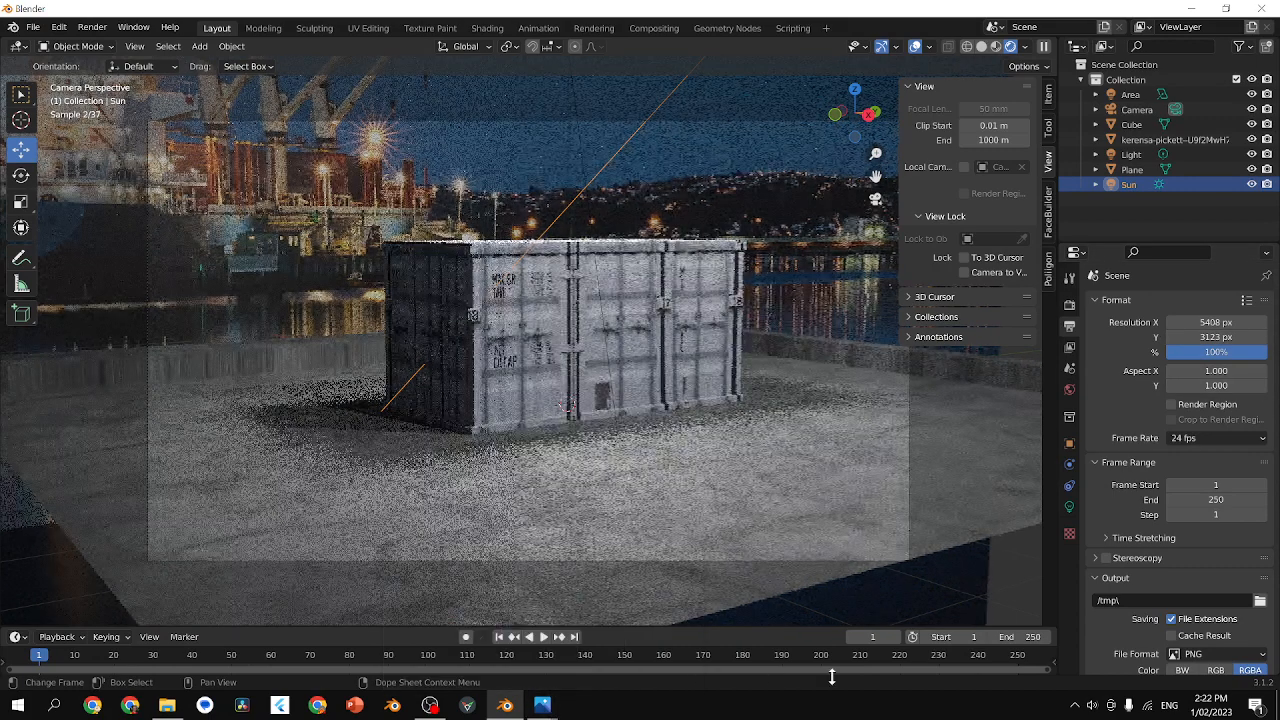